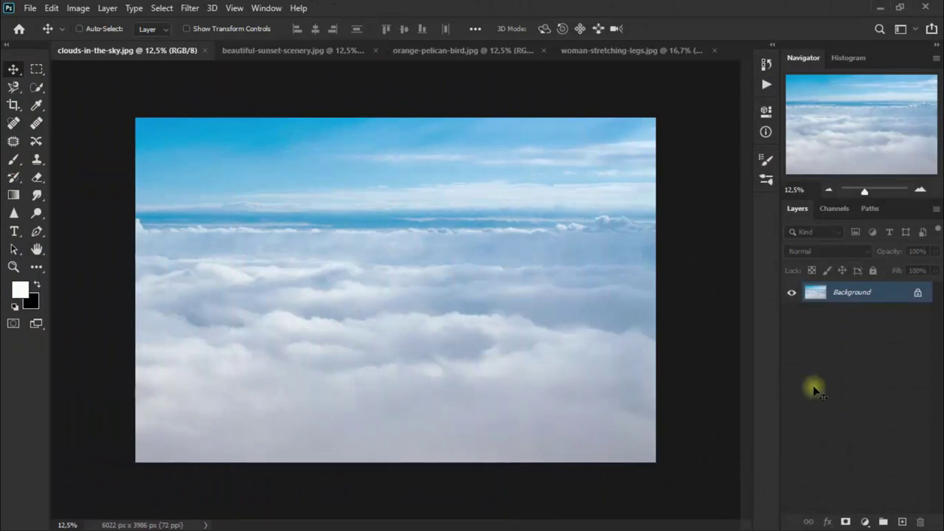
Unlock the cloud background and drag the boardwalk photo into the clouds document
left_click(916, 296)
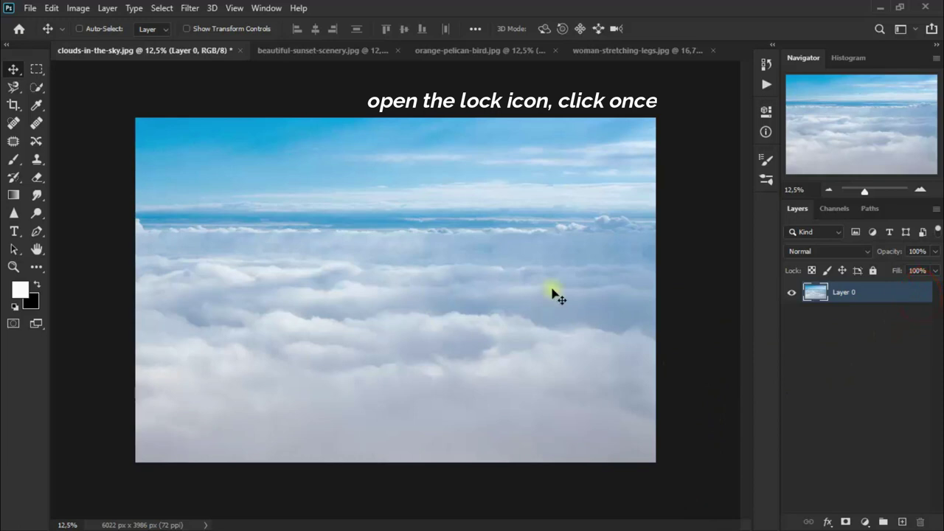
left_click(660, 50)
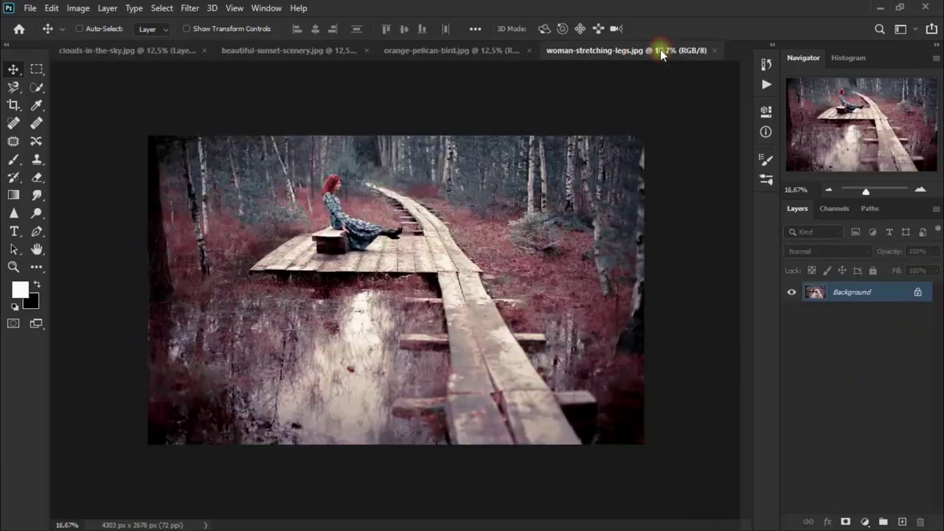
left_click(256, 214)
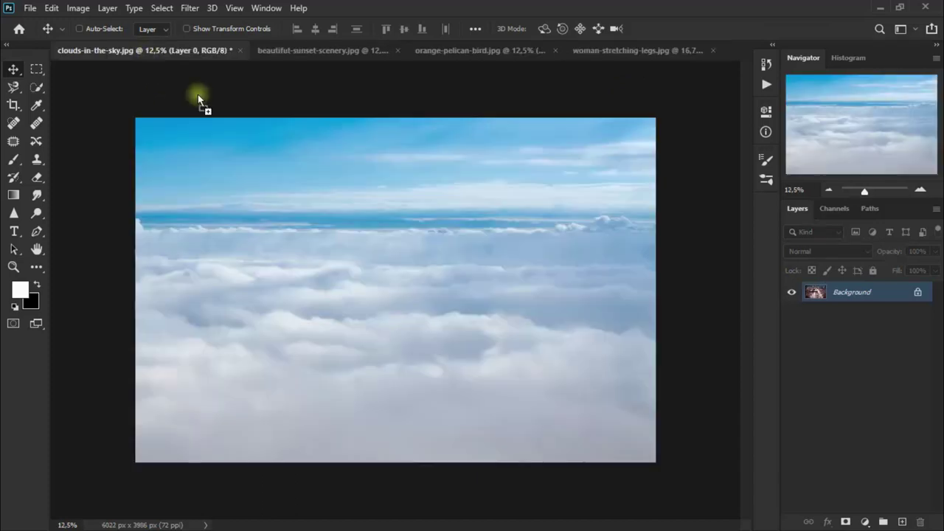
mouse_move(145, 49)
left_mouse_down()
mouse_move(337, 273)
mouse_move(402, 327)
mouse_move(406, 344)
mouse_move(394, 348)
left_mouse_up()
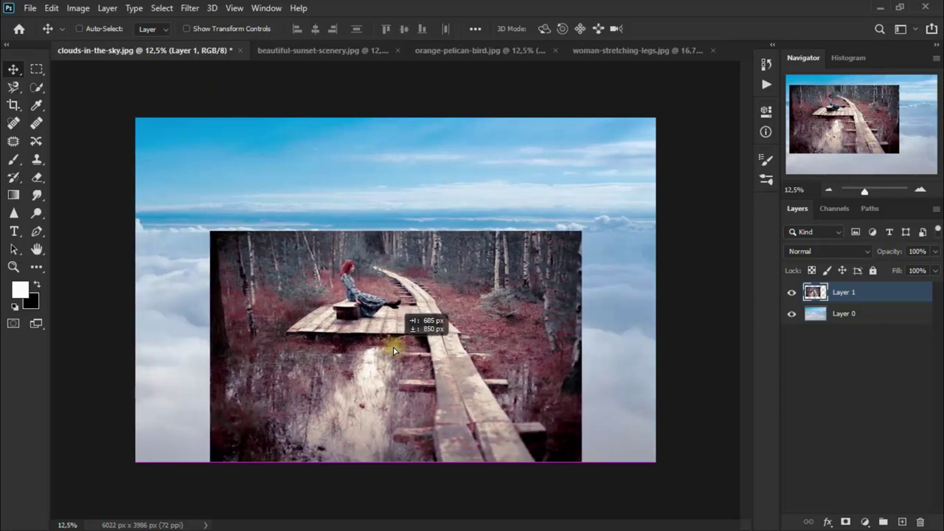
Close the woman photo, move Layer 1 below Layer 0, and hide the clouds
left_click(654, 52)
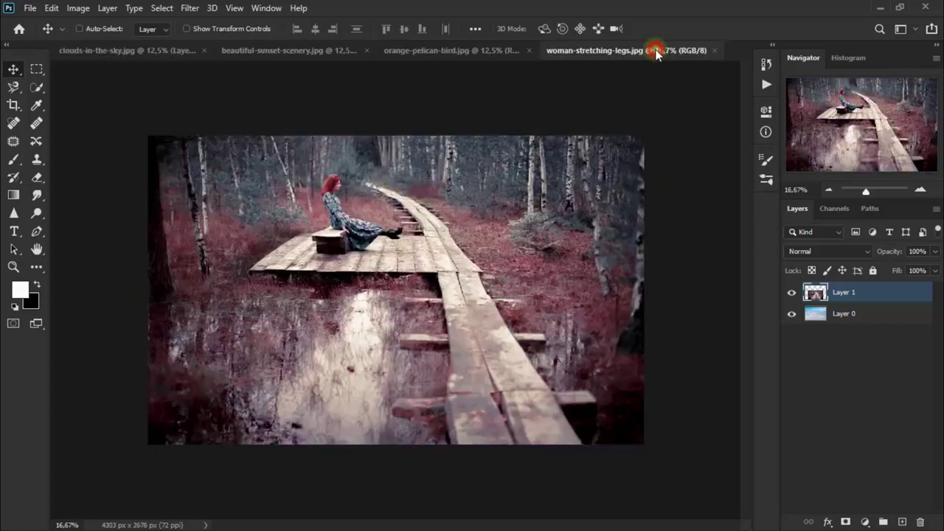
left_click(715, 50)
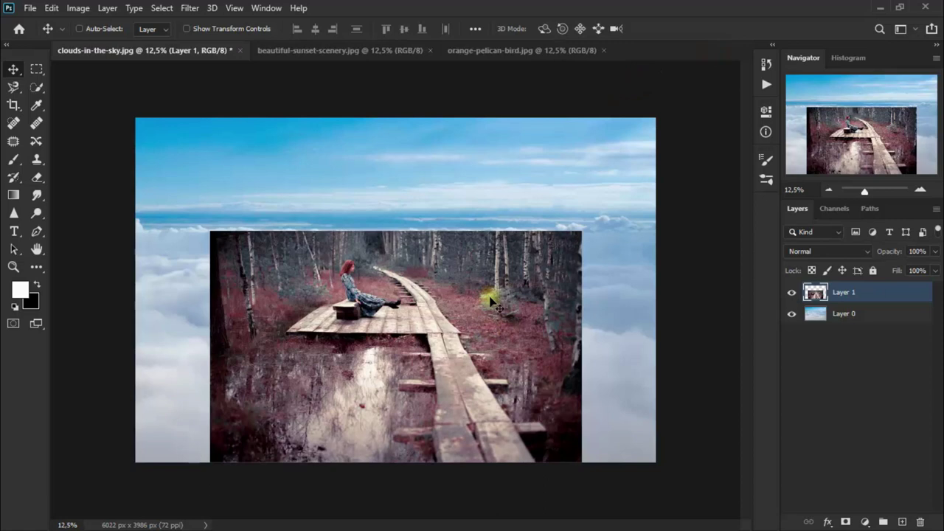
left_click_drag(491, 302, 492, 304)
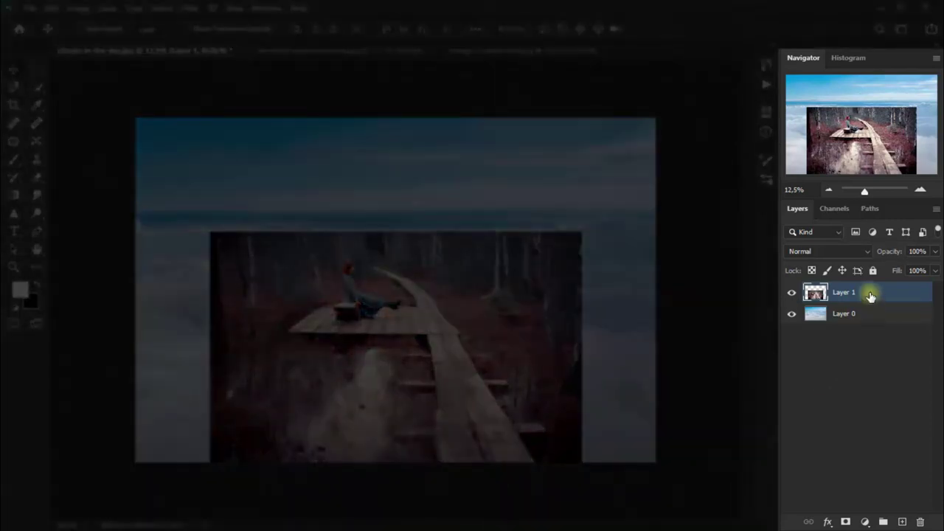
left_click_drag(870, 295, 867, 315)
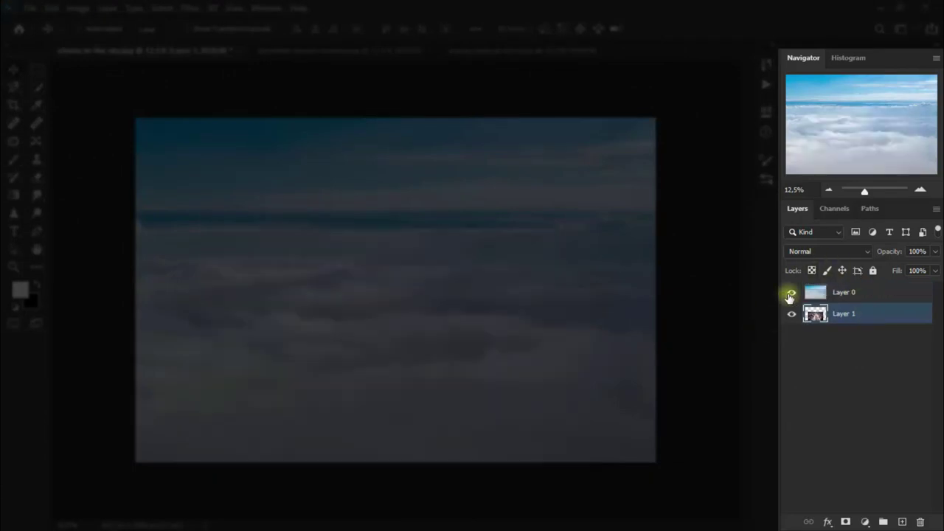
left_click(791, 294)
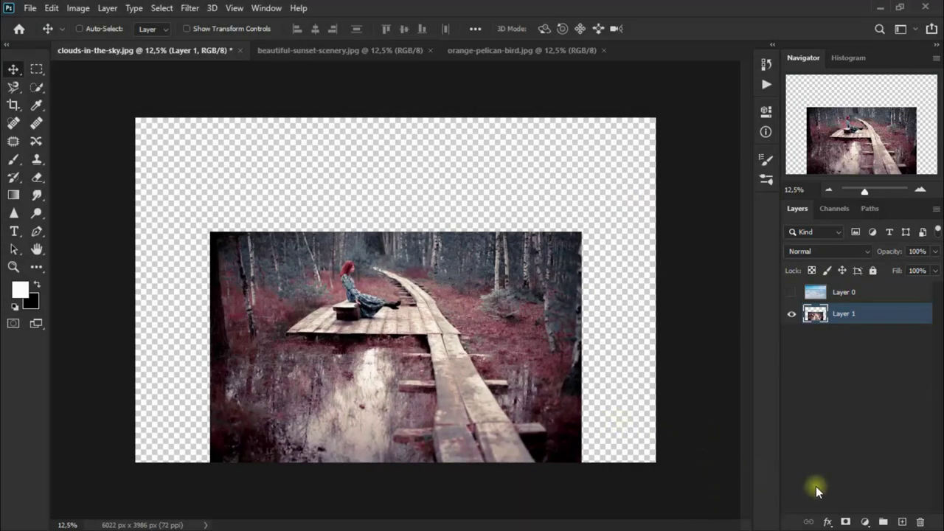
Add a Hue/Saturation layer using Increase Saturation More (+30) in Color blend mode
left_click(864, 521)
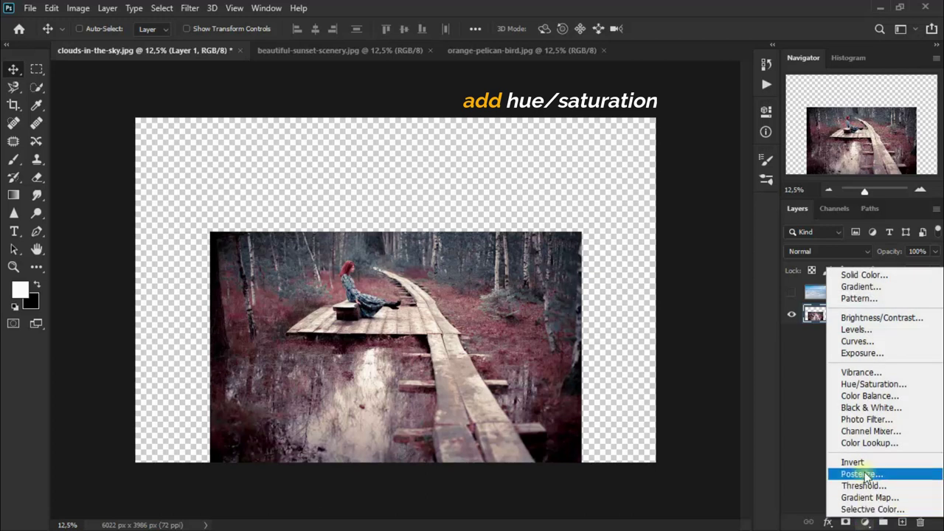
left_click(870, 385)
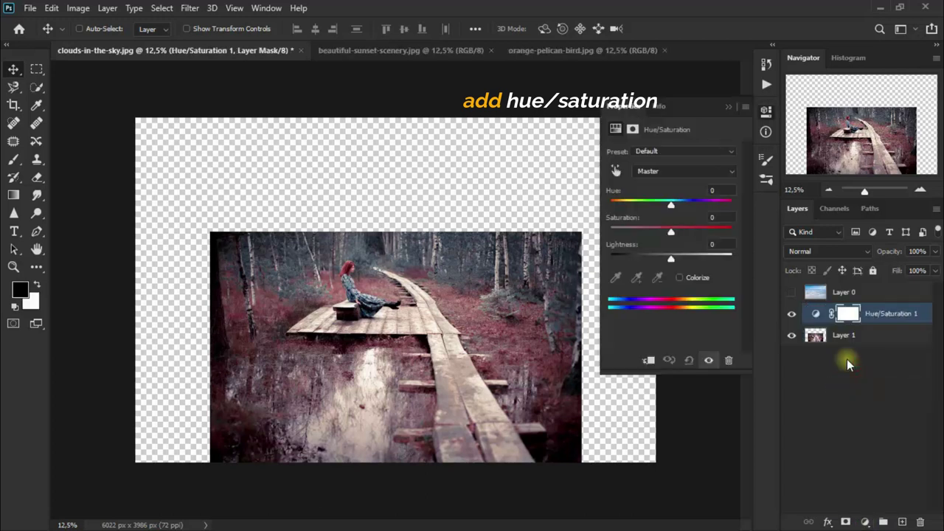
left_click(678, 150)
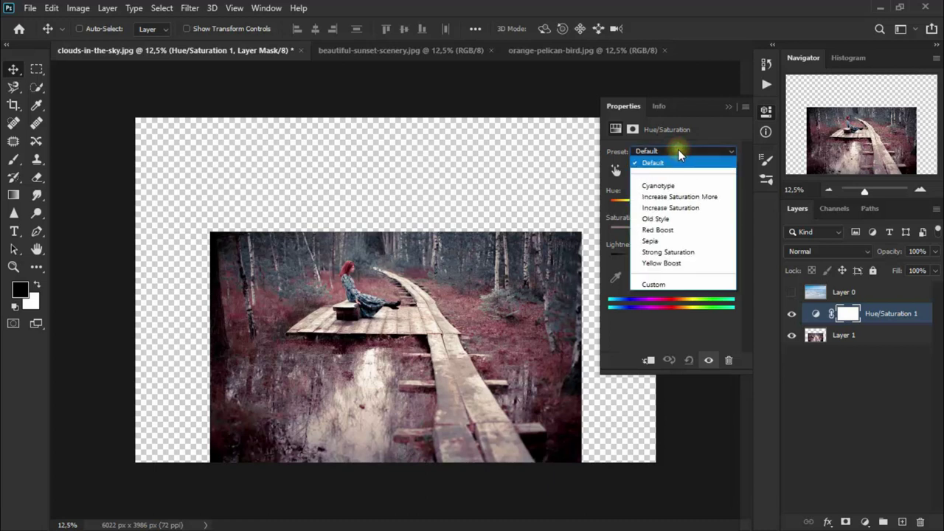
left_click(728, 197)
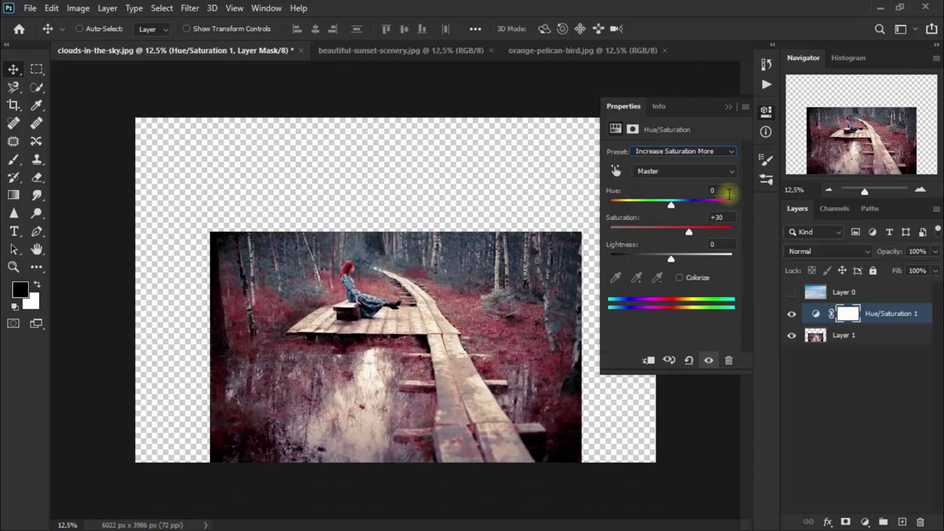
left_click(729, 106)
left_click(801, 252)
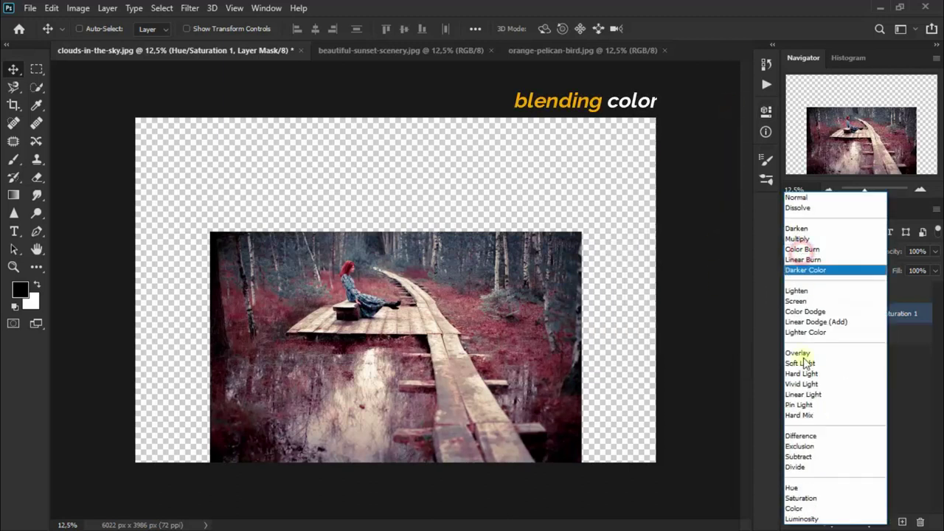
left_click(815, 510)
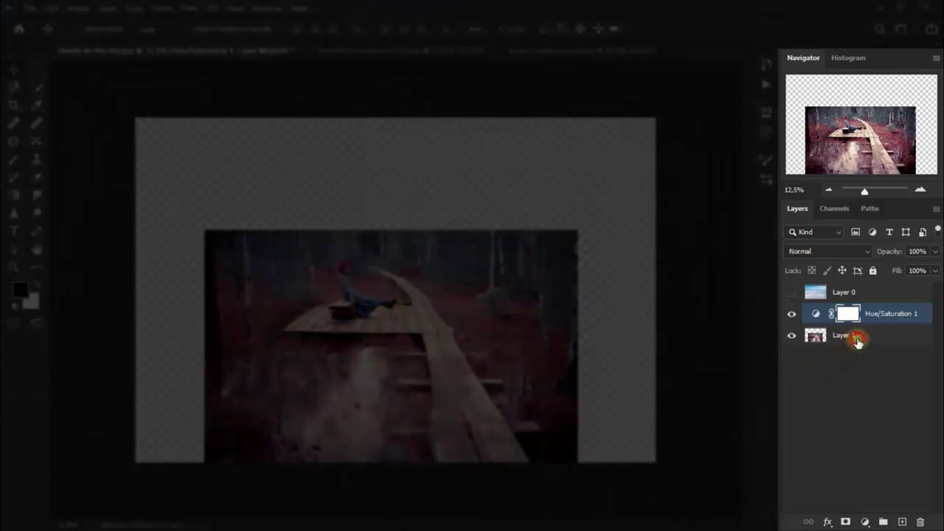
left_click(858, 341)
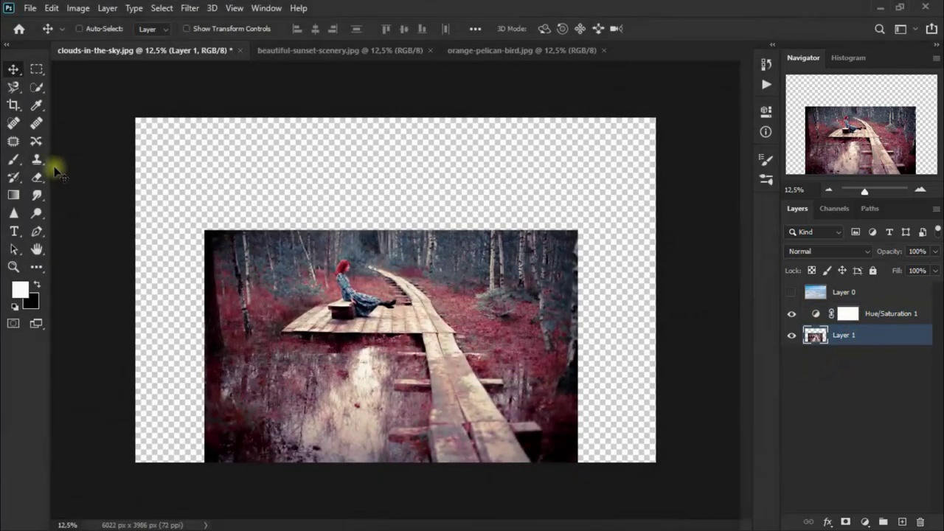
With the Pen Tool, trace the boardwalk's left and front edges up to the seated woman
left_click(39, 232)
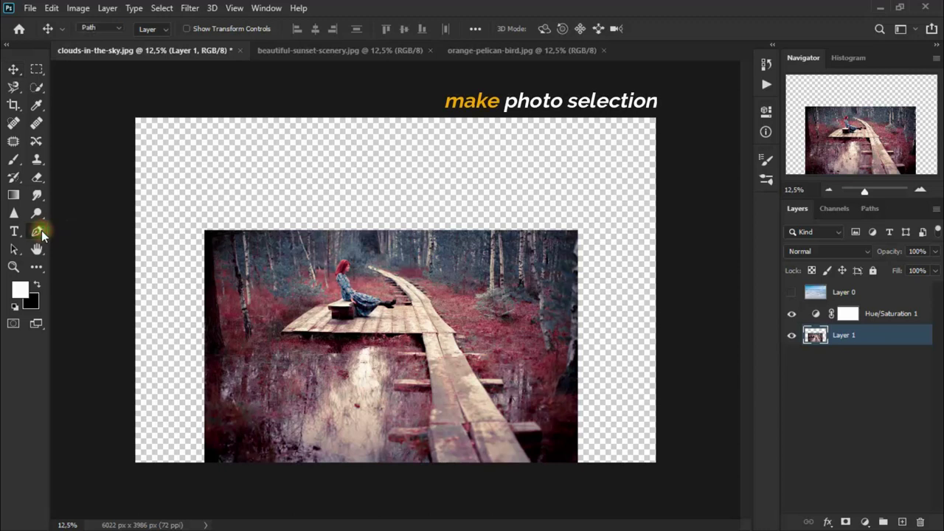
right_click(40, 233)
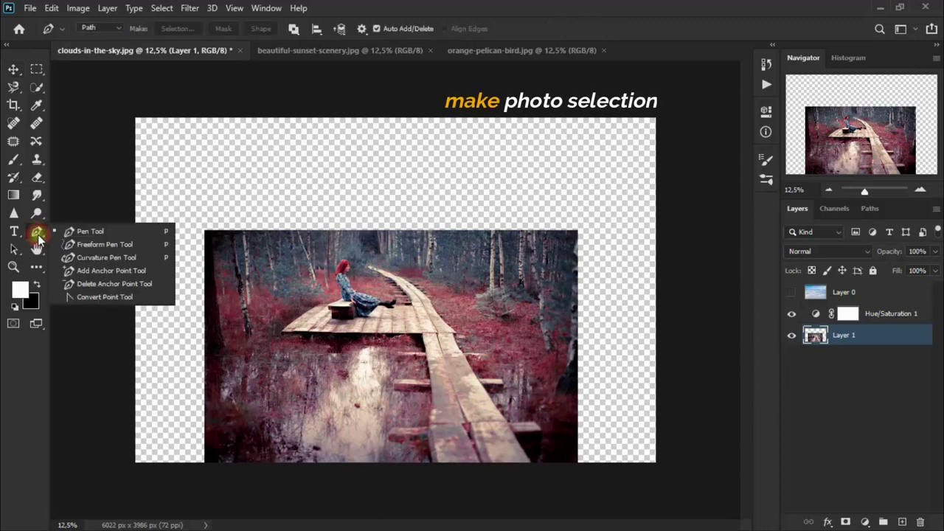
left_click(123, 236)
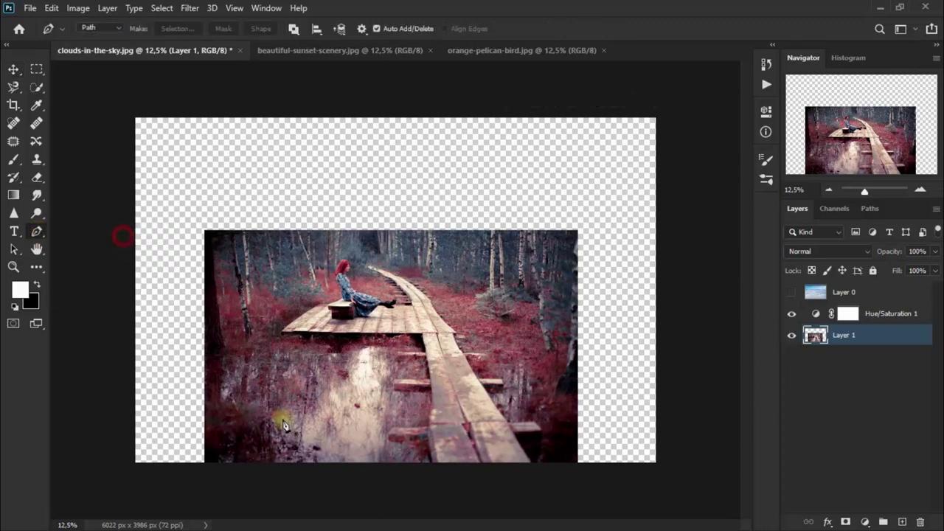
left_click(433, 463)
left_click(429, 447)
left_click(430, 431)
left_click(432, 398)
left_click(428, 366)
left_click(417, 337)
left_click(376, 335)
left_click(328, 335)
left_click(298, 334)
left_click(282, 333)
left_click(319, 303)
left_click(337, 278)
Trace around the woman and the boardwalk's right edge, close the path, and make it a selection
left_click(338, 280)
left_click(353, 300)
left_click(398, 299)
left_click(369, 266)
left_click(399, 281)
left_click(434, 307)
left_click(460, 345)
left_click(473, 377)
left_click(508, 418)
left_click(522, 445)
left_click(531, 469)
left_click(488, 479)
left_click(435, 465)
right_click(458, 438)
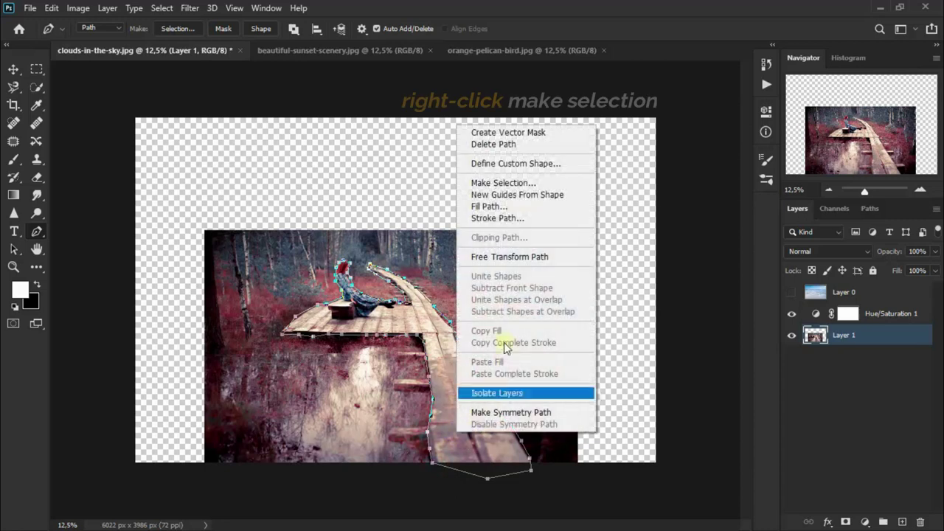
left_click(537, 184)
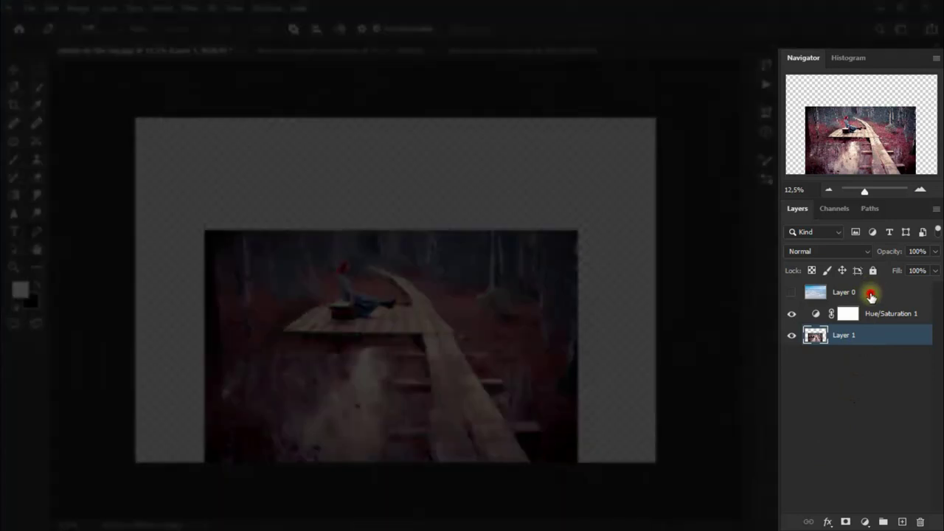
Show Layer 0, invert the selection, and add a layer mask revealing the boardwalk
left_click(871, 295)
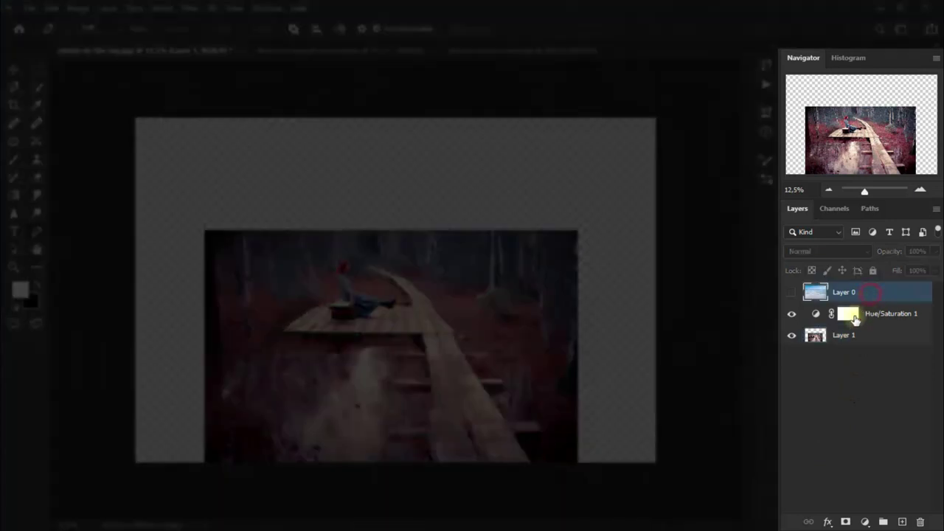
left_click(792, 295)
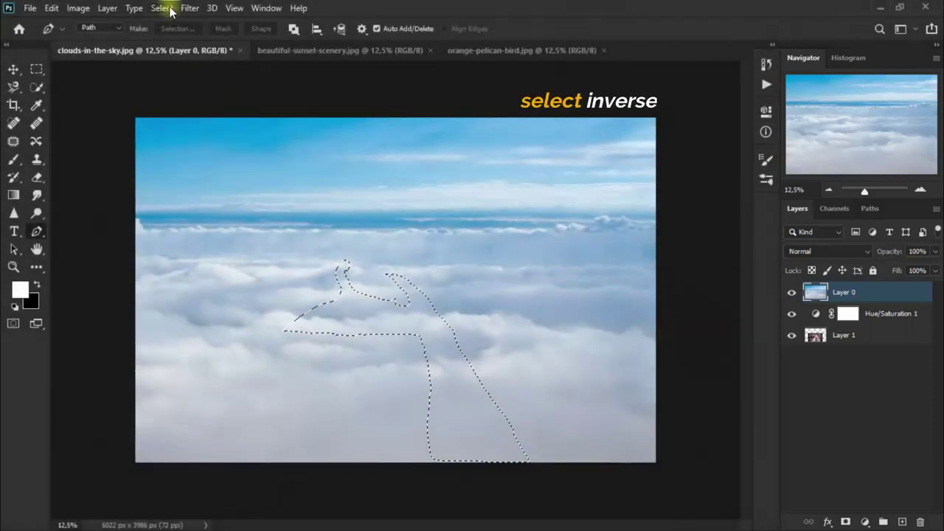
left_click(164, 8)
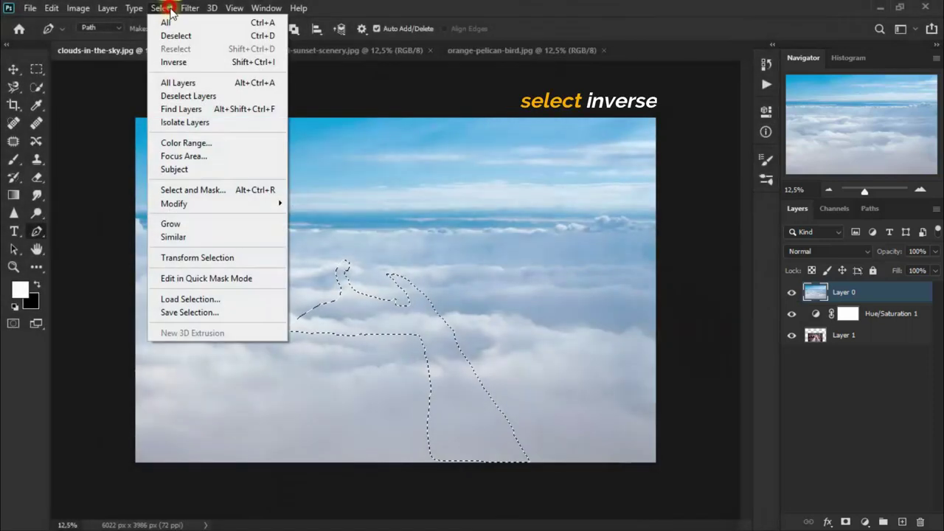
left_click(218, 63)
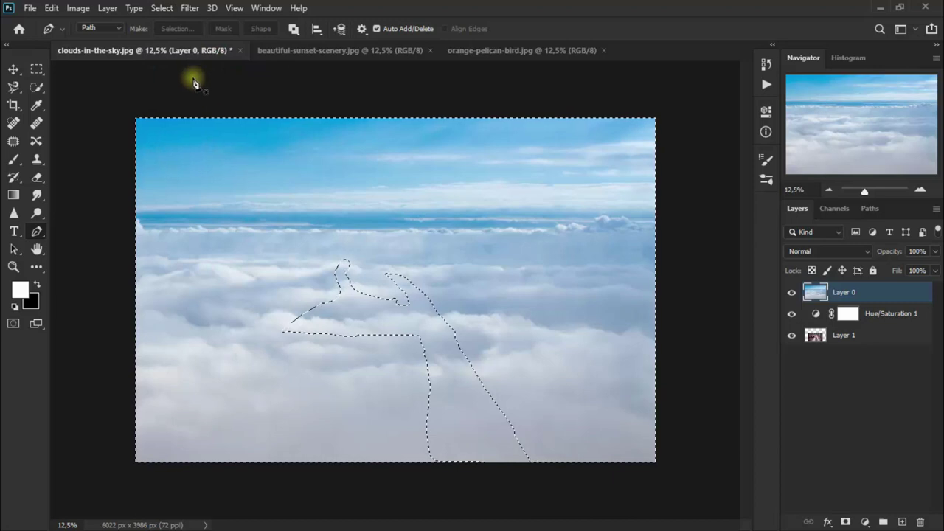
left_click(846, 521)
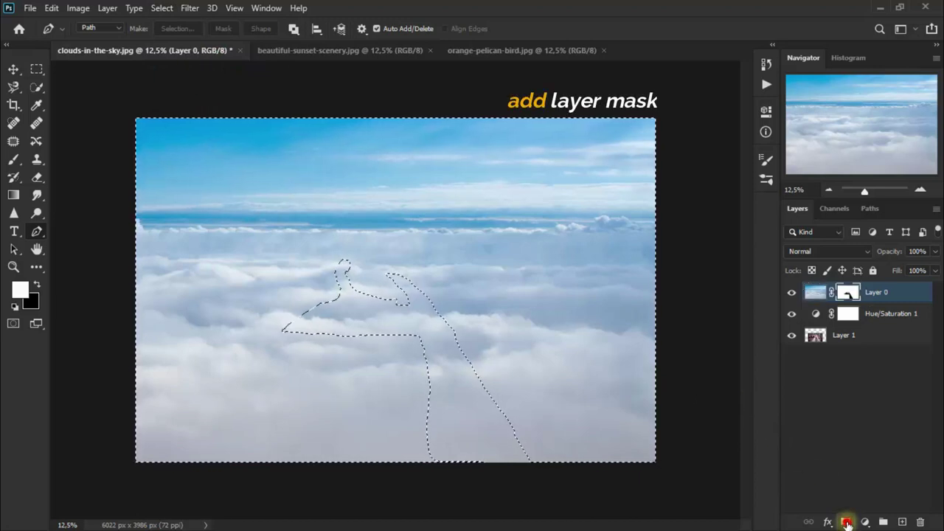
left_click(791, 301)
left_click(791, 301)
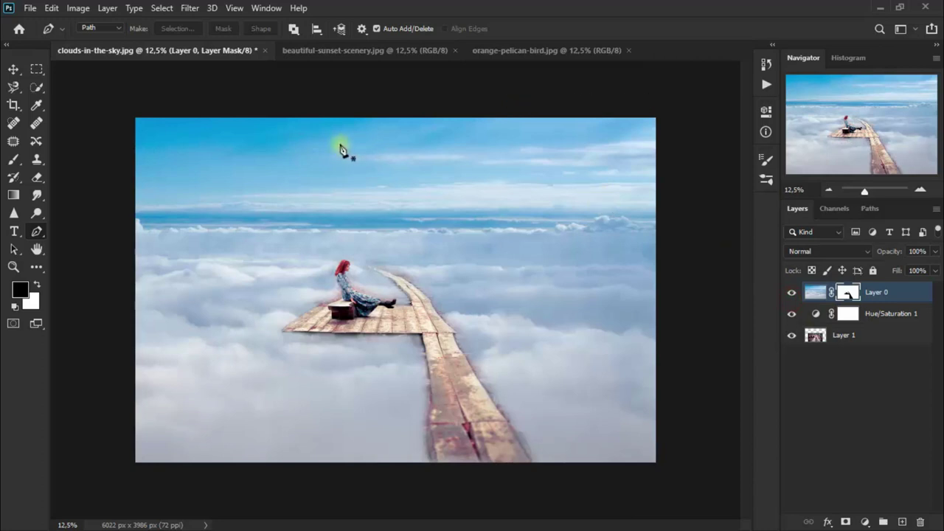
left_click(14, 69)
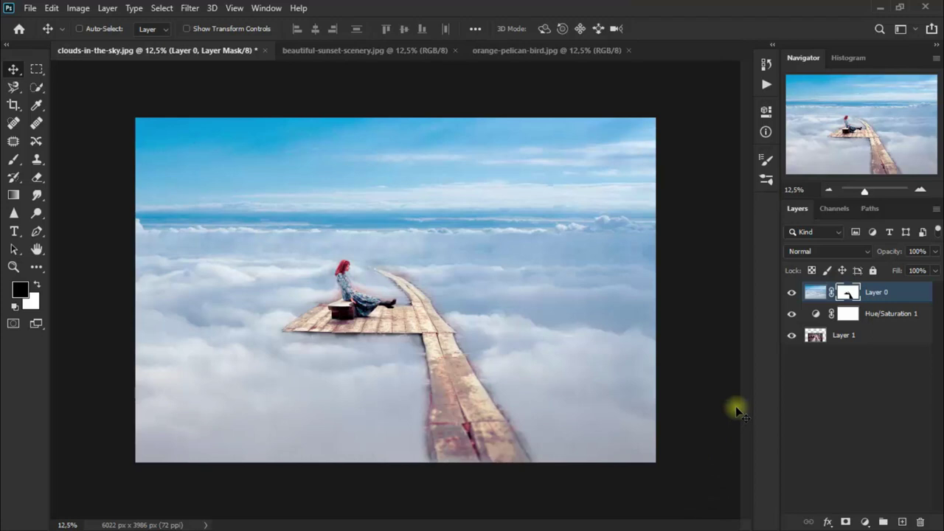
Add a Brightness/Contrast layer clipped to Layer 0 with brightness -26 and contrast 55
left_click(869, 522)
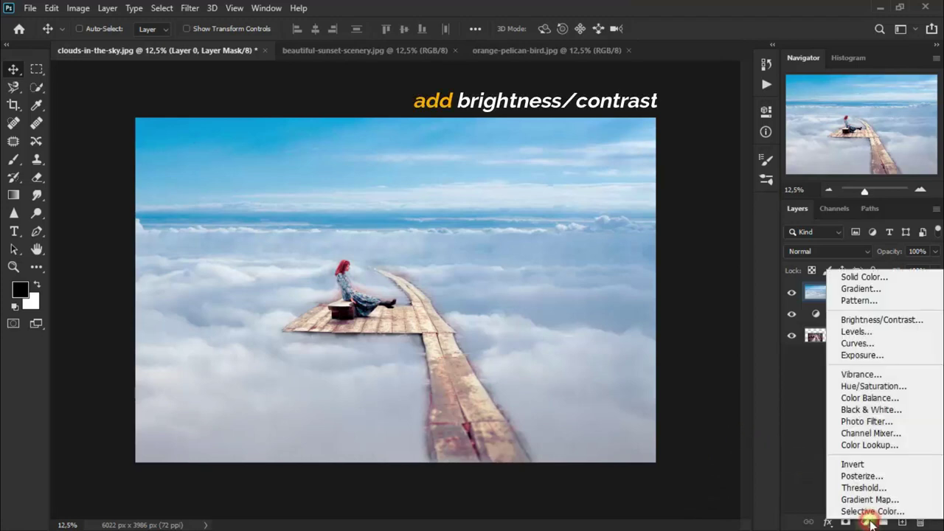
left_click(885, 319)
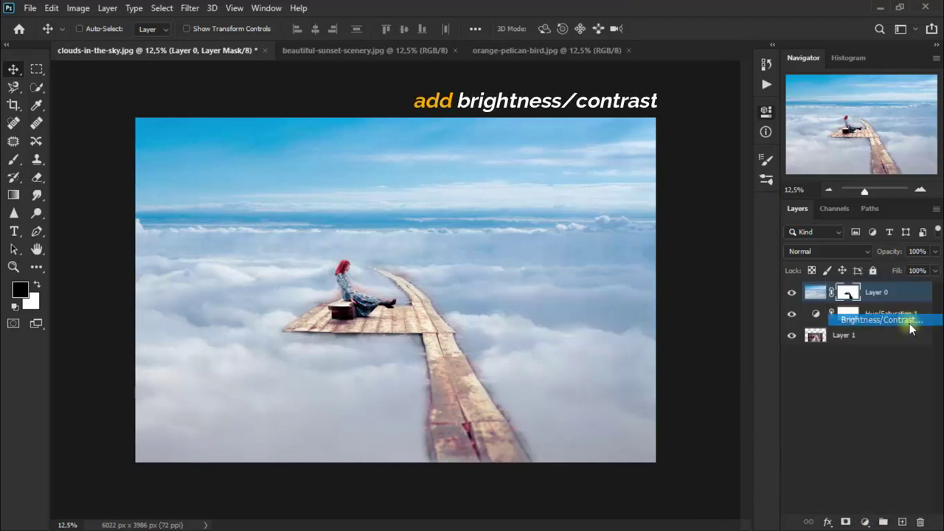
left_click(648, 361)
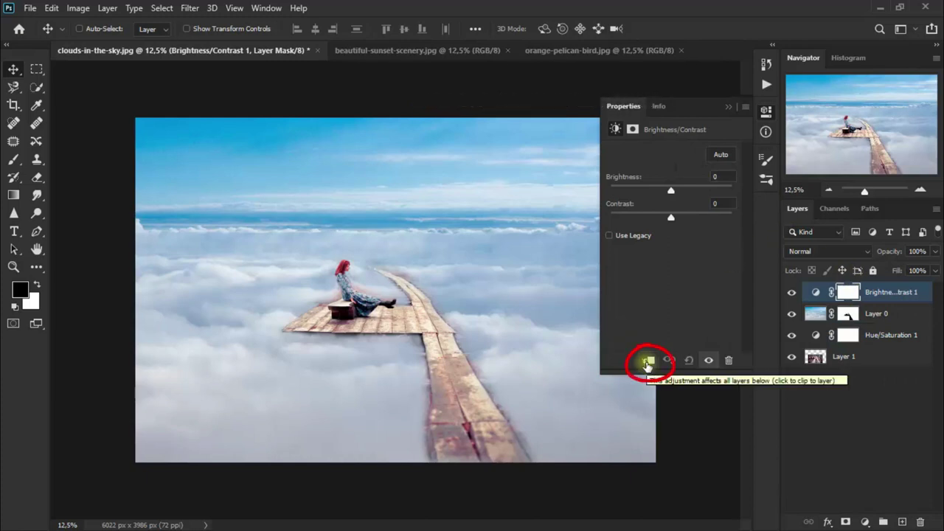
left_click(648, 362)
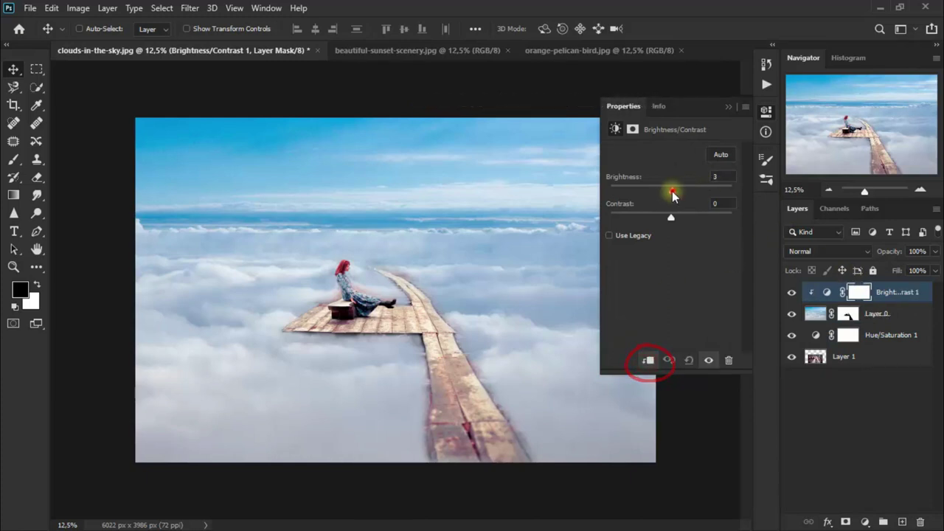
left_click_drag(671, 193, 659, 193)
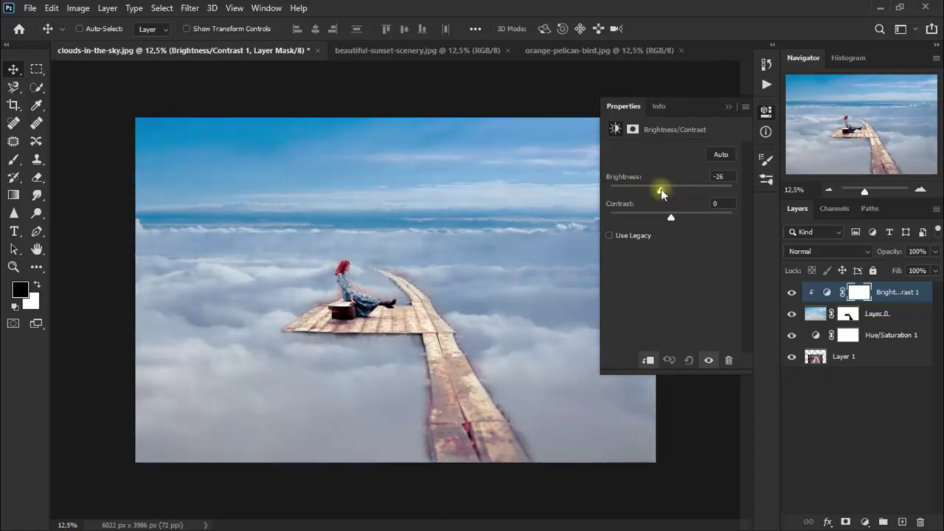
left_click(672, 219)
left_click_drag(674, 222, 688, 223)
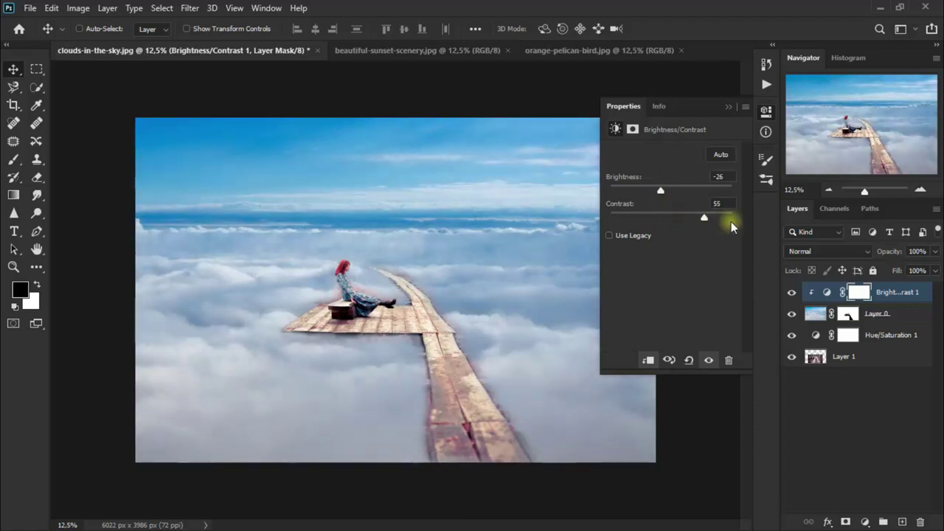
left_click(729, 107)
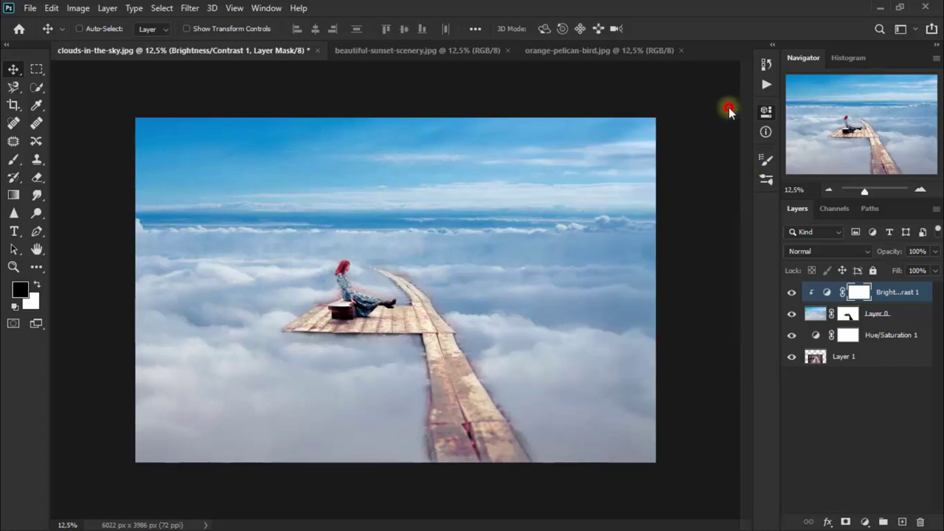
Set the Brightness/Contrast blend mode to Multiply and add a Photo Filter adjustment
left_click(791, 293)
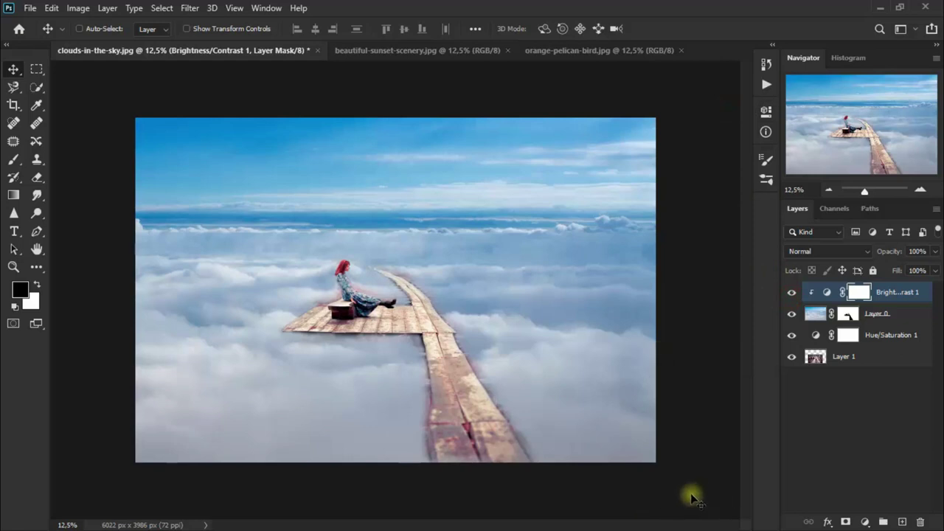
left_click(827, 252)
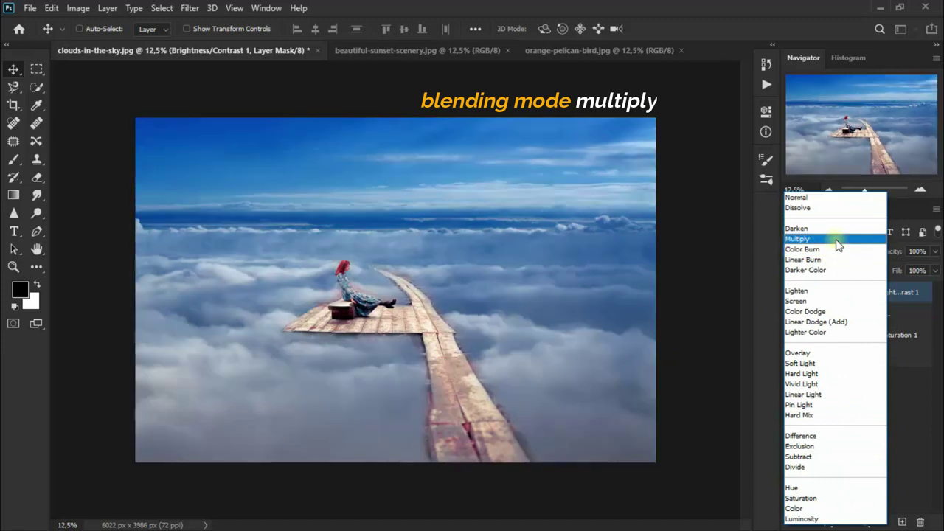
left_click(838, 245)
left_click(792, 292)
left_click(792, 292)
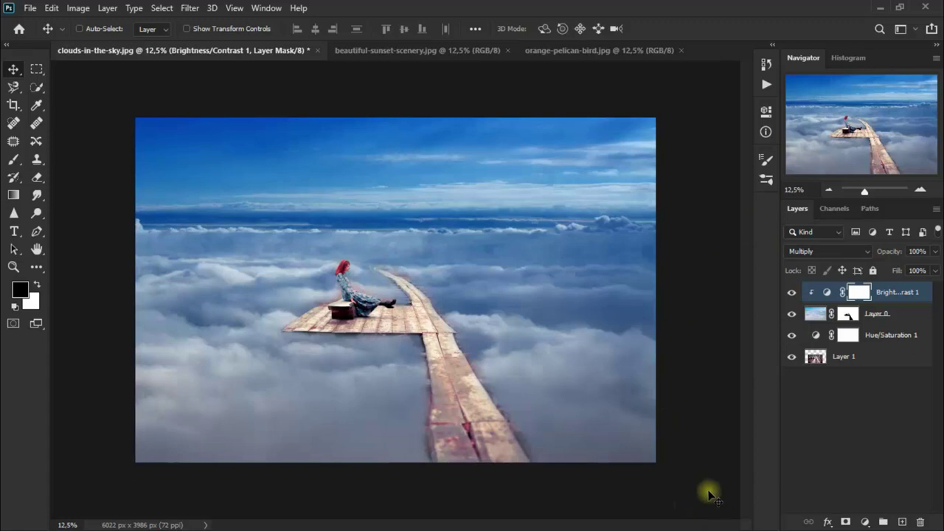
left_click(865, 521)
left_click(894, 428)
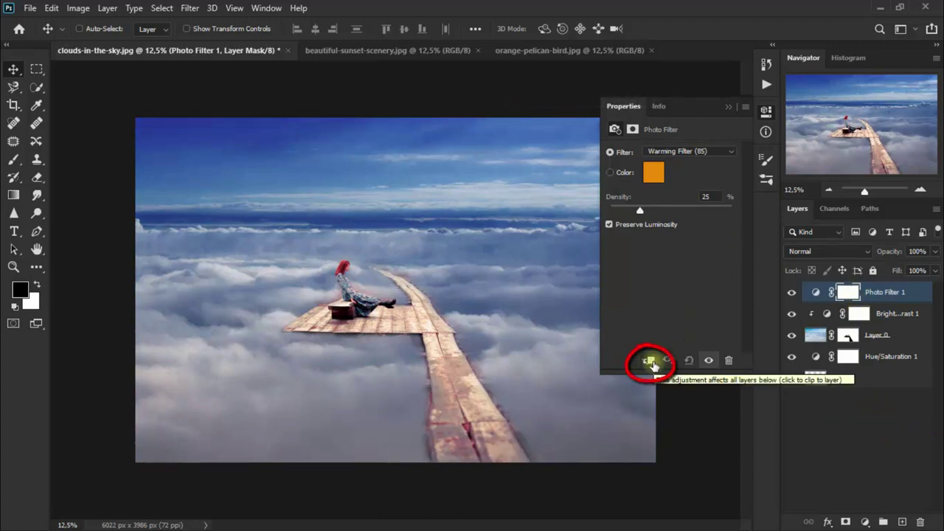
Clip the Photo Filter to the clouds and set it to Deep Red at 51% density
left_click(651, 362)
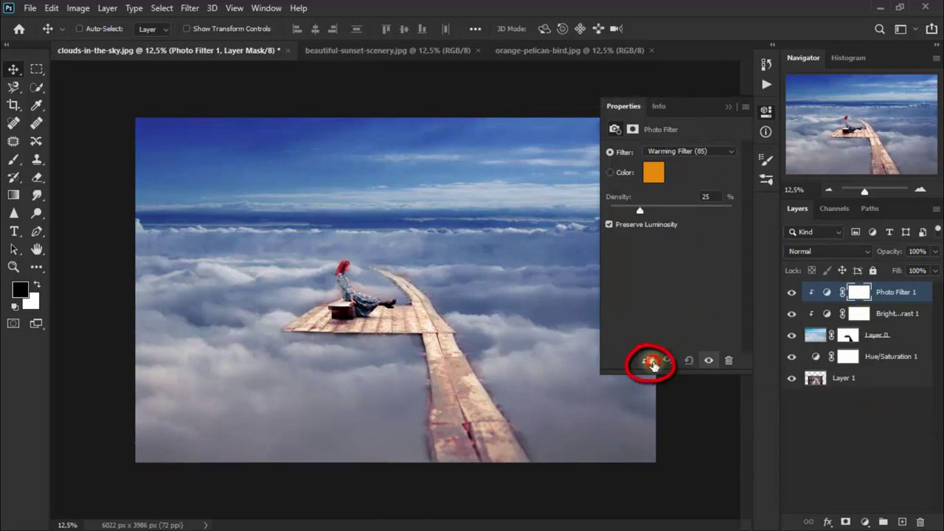
left_click(713, 152)
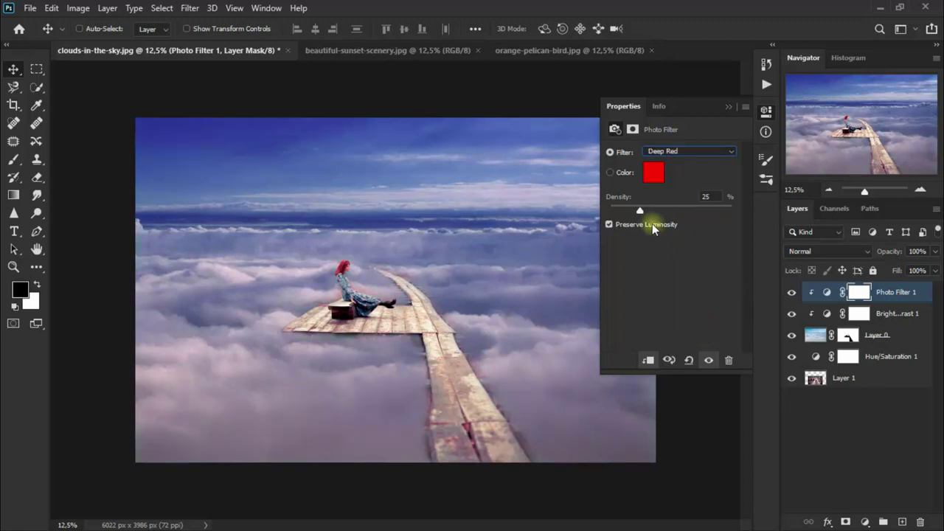
left_click_drag(641, 210, 668, 211)
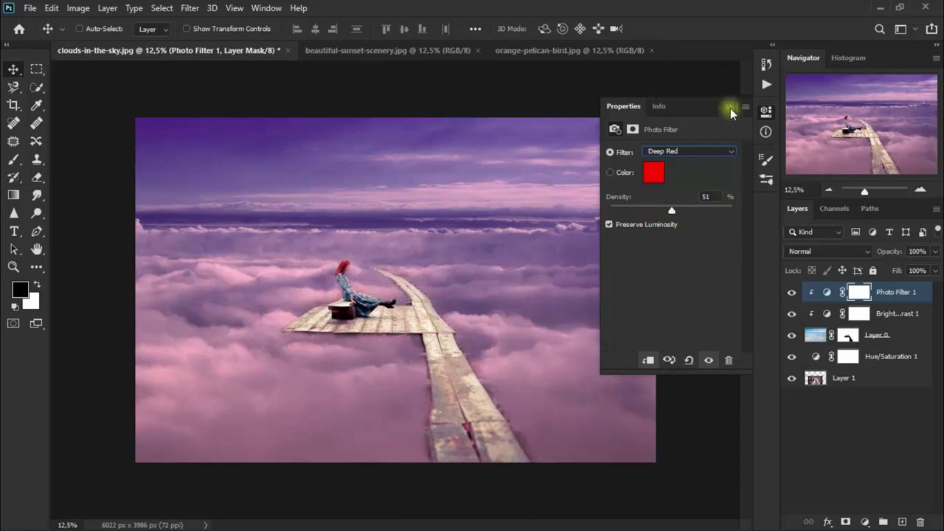
left_click(730, 110)
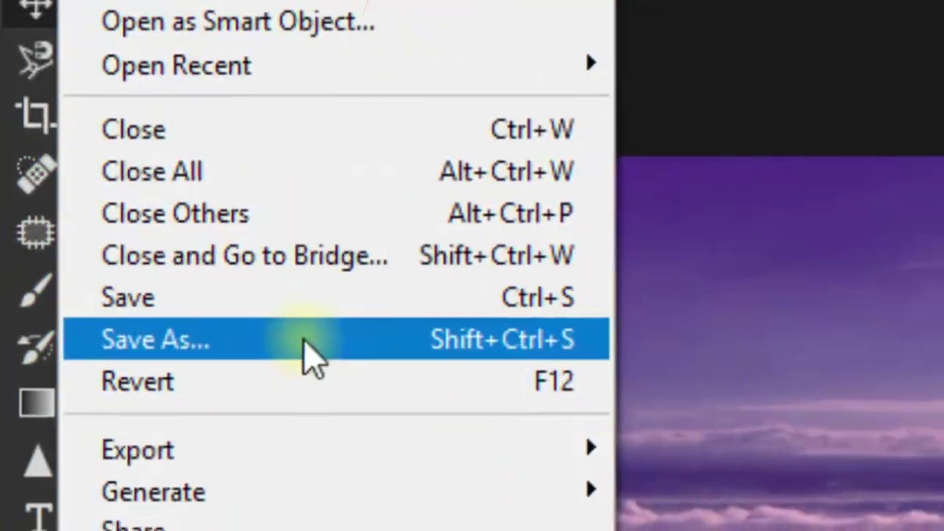
Save the composite in Photoshop format as 'above the sky.psd'
left_click(306, 347)
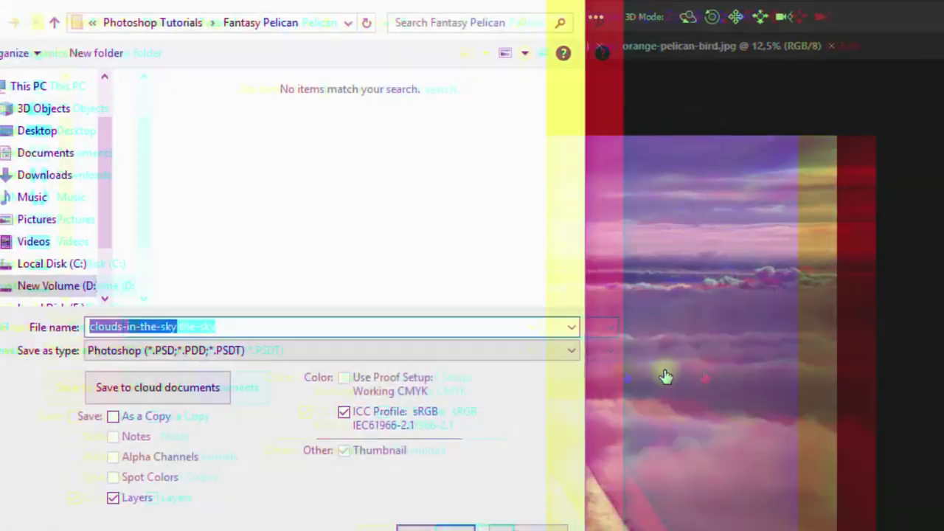
type("above the sky")
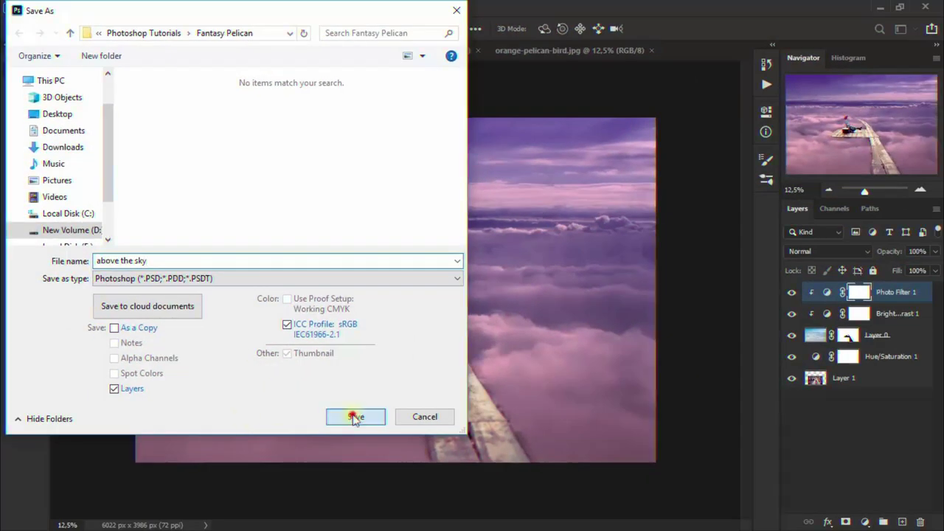
left_click(354, 417)
left_click(624, 145)
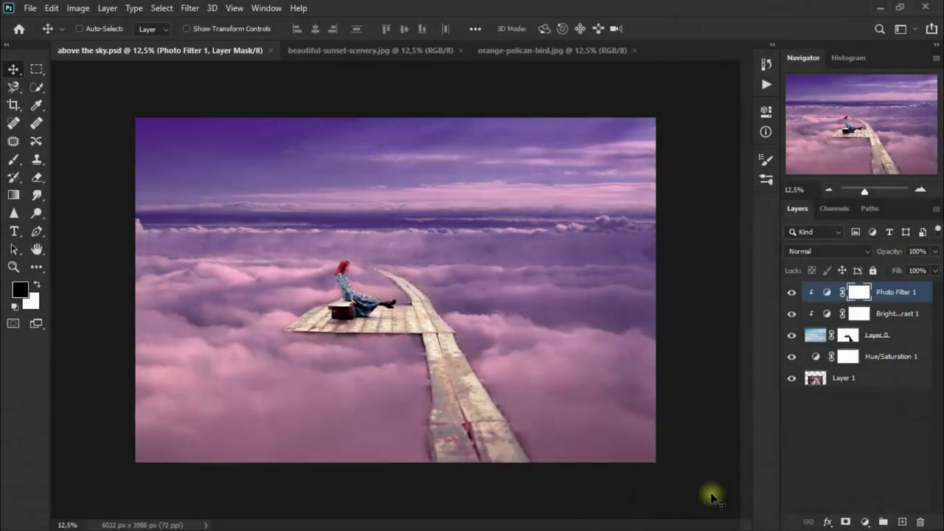
Copy the sunset photo into 'above the sky', close it, add a layer mask, set opacity 67%
left_click(369, 51)
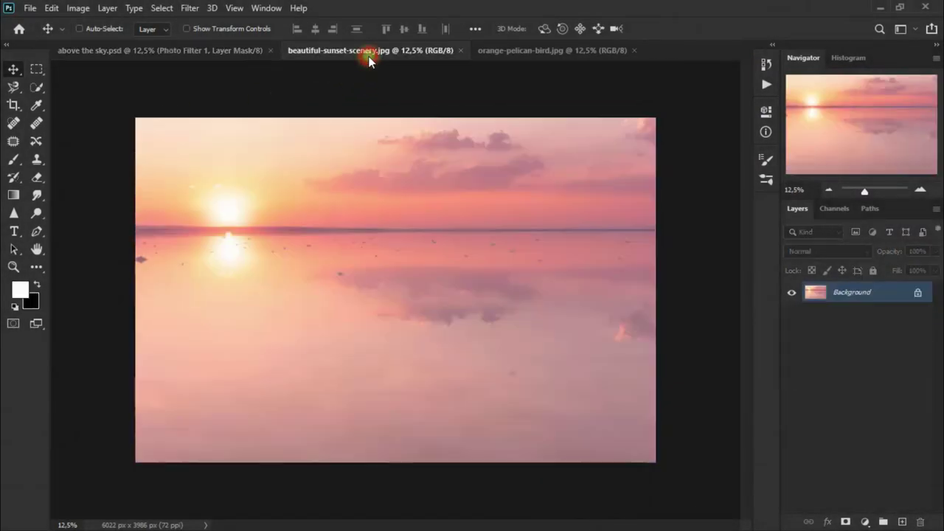
mouse_move(313, 290)
left_mouse_down()
mouse_move(260, 207)
mouse_move(412, 301)
mouse_move(399, 300)
left_mouse_up()
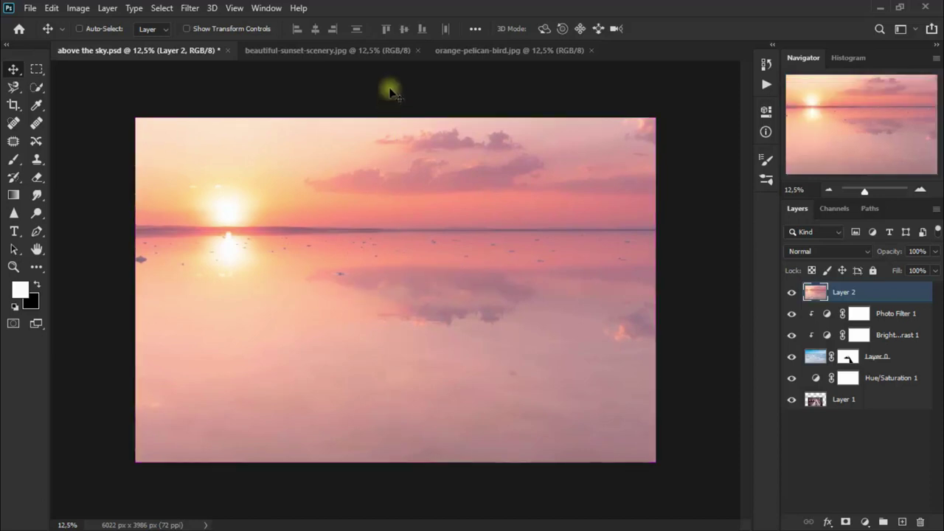
left_click(380, 49)
left_click(419, 50)
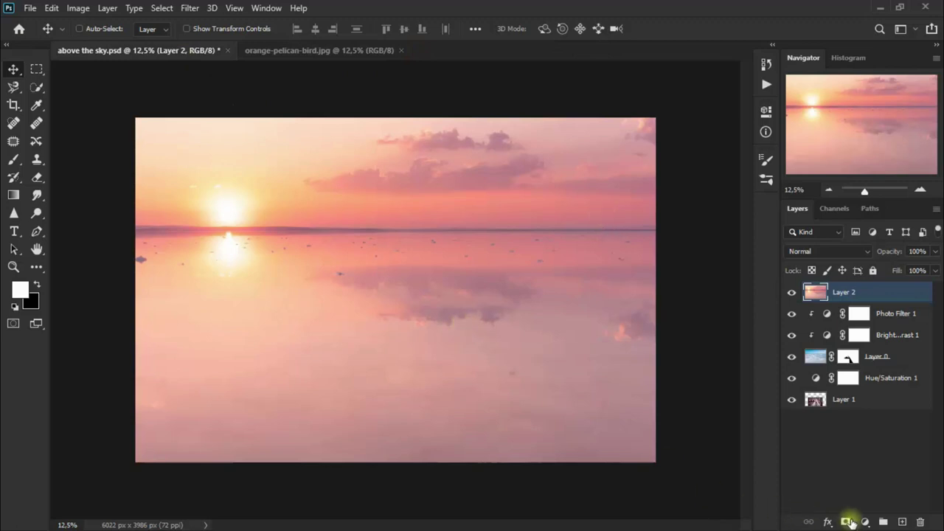
left_click(846, 522)
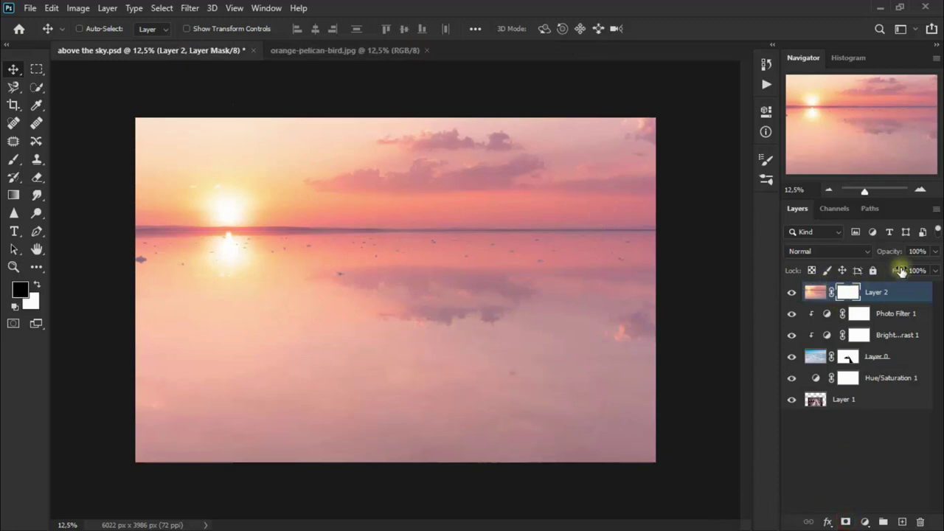
left_click(934, 251)
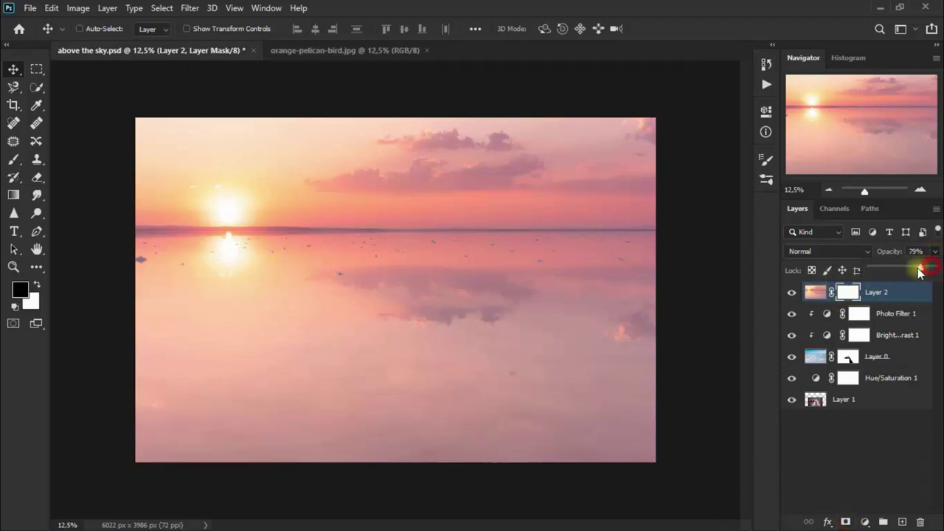
left_click_drag(933, 271, 915, 271)
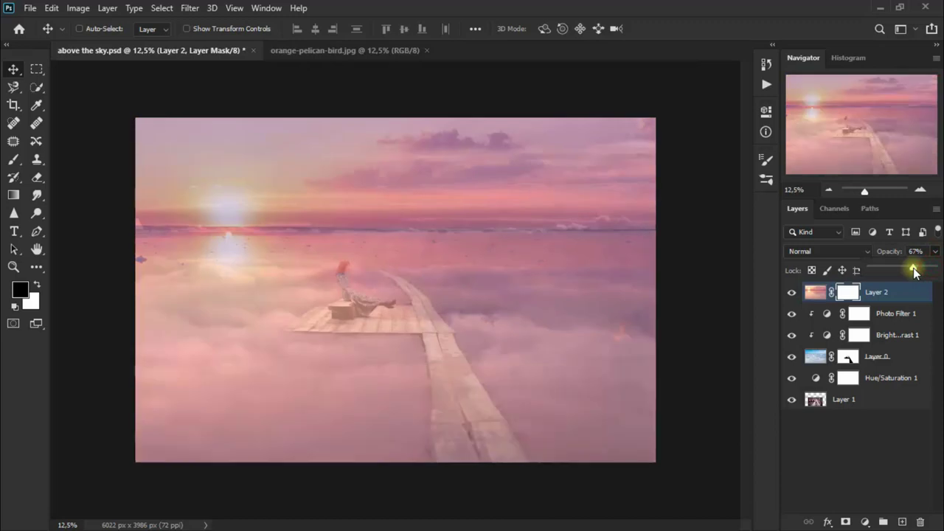
Paint the sunset mask with a 16%-opacity eraser to reveal the clouds and boardwalk
left_click(37, 177)
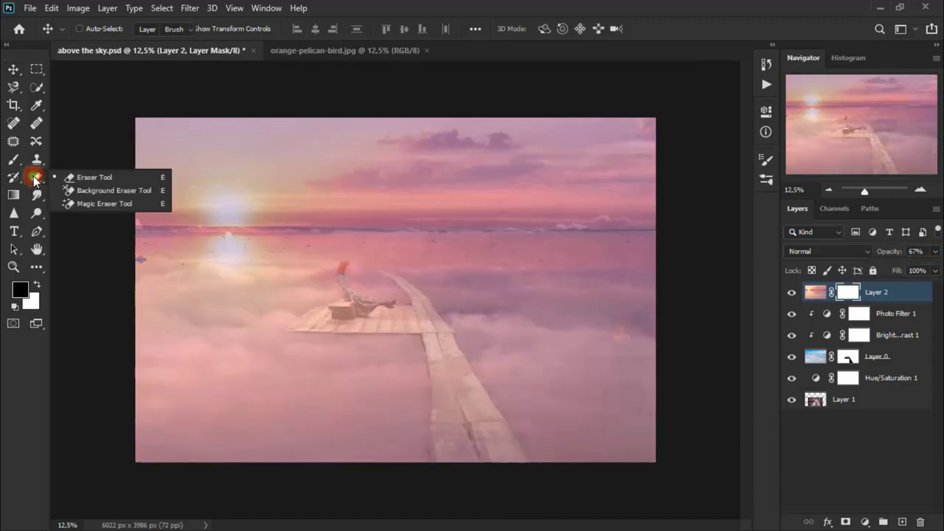
left_click(120, 178)
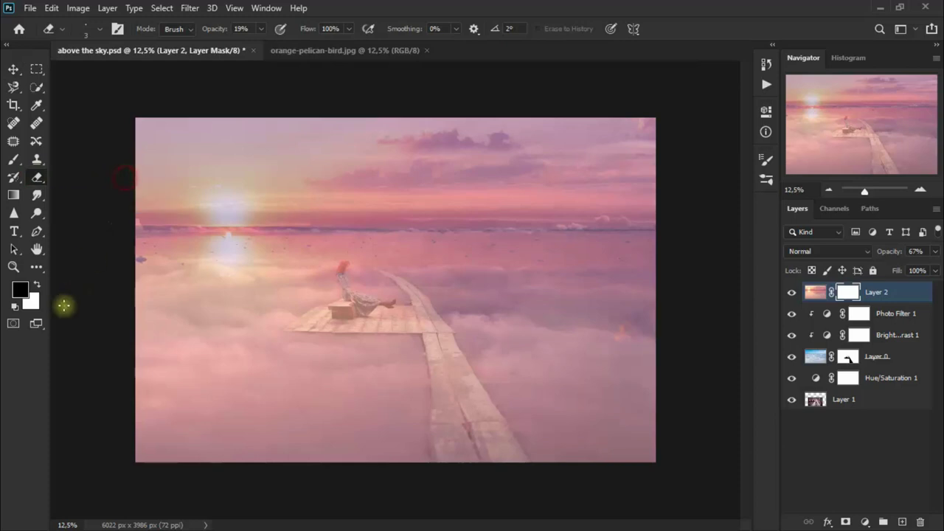
left_click(36, 286)
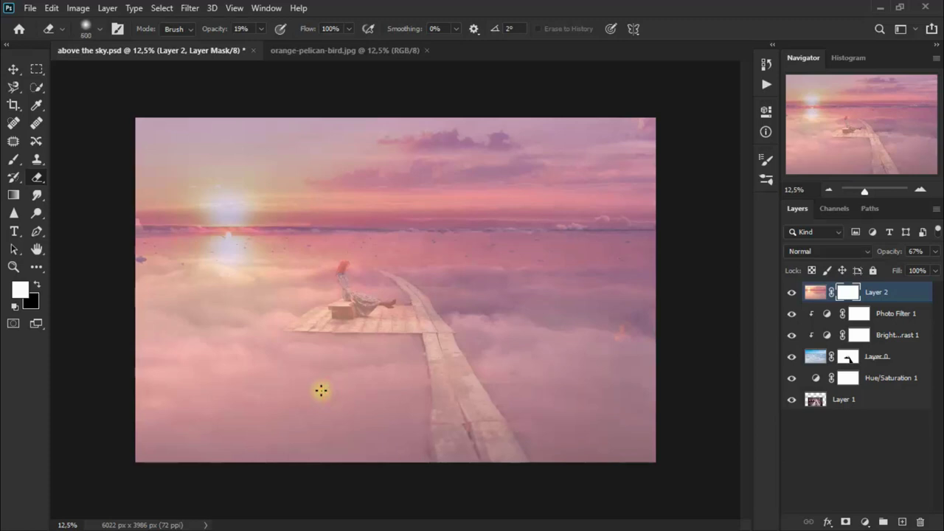
left_click_drag(259, 26, 257, 40)
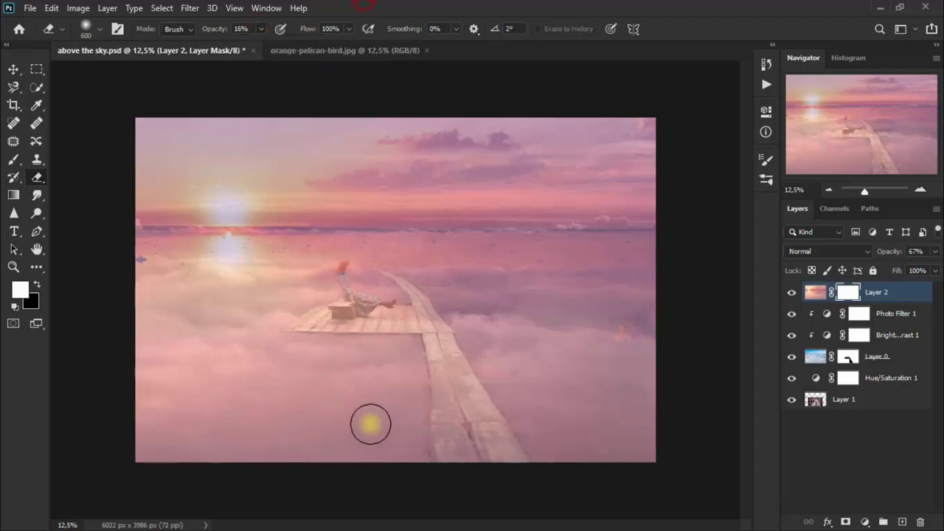
mouse_move(459, 434)
left_mouse_down()
mouse_move(460, 407)
mouse_move(358, 417)
mouse_move(426, 331)
mouse_move(236, 305)
mouse_move(178, 286)
mouse_move(480, 287)
mouse_move(639, 333)
left_mouse_up()
left_click_drag(390, 362, 476, 401)
mouse_move(352, 374)
left_mouse_down()
mouse_move(273, 286)
mouse_move(561, 338)
left_mouse_up()
mouse_move(489, 433)
left_mouse_down()
mouse_move(639, 270)
mouse_move(165, 305)
mouse_move(484, 332)
left_mouse_up()
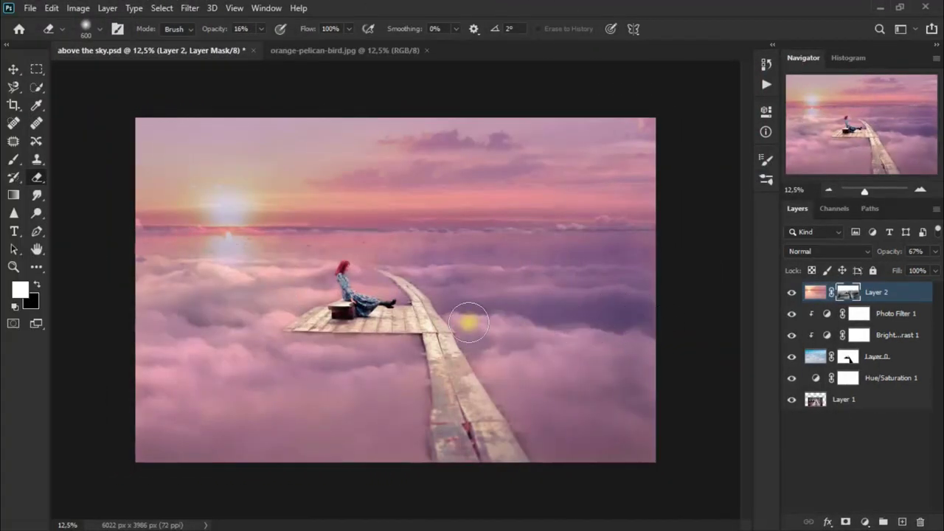
Raise the sunset layer's opacity to 100% and switch to the flamingo photo
left_click(14, 68)
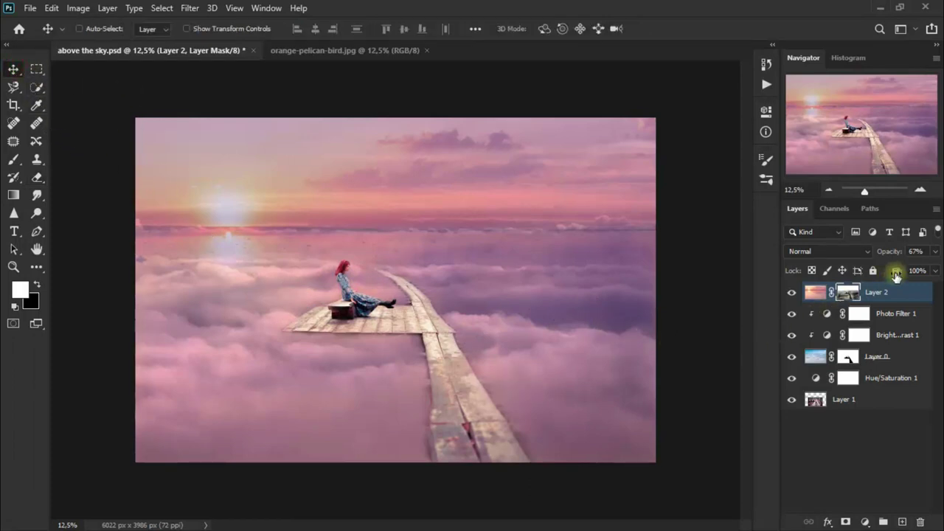
left_click(935, 252)
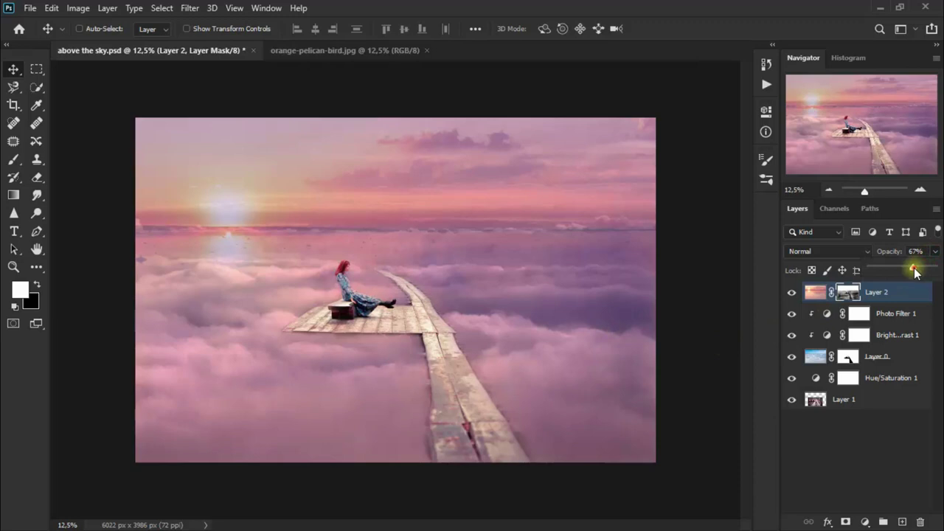
left_click_drag(933, 272, 938, 271)
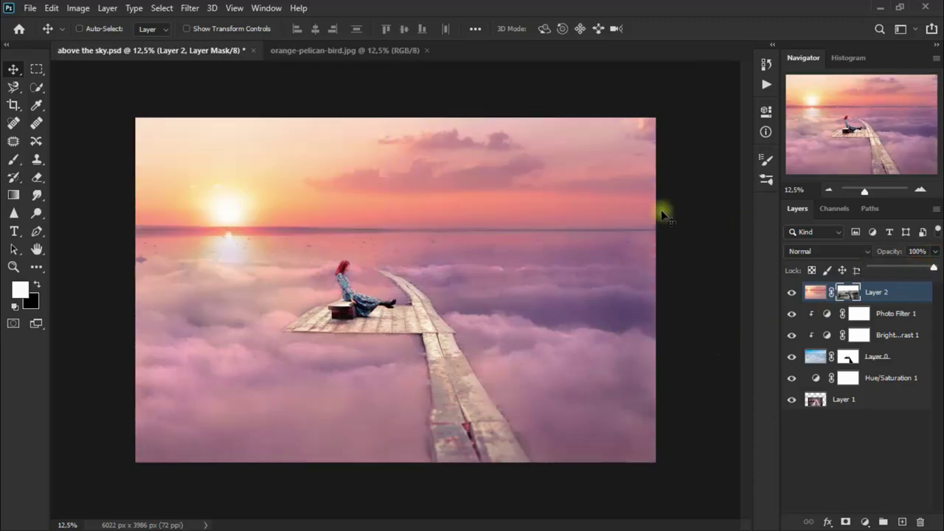
left_click(792, 296)
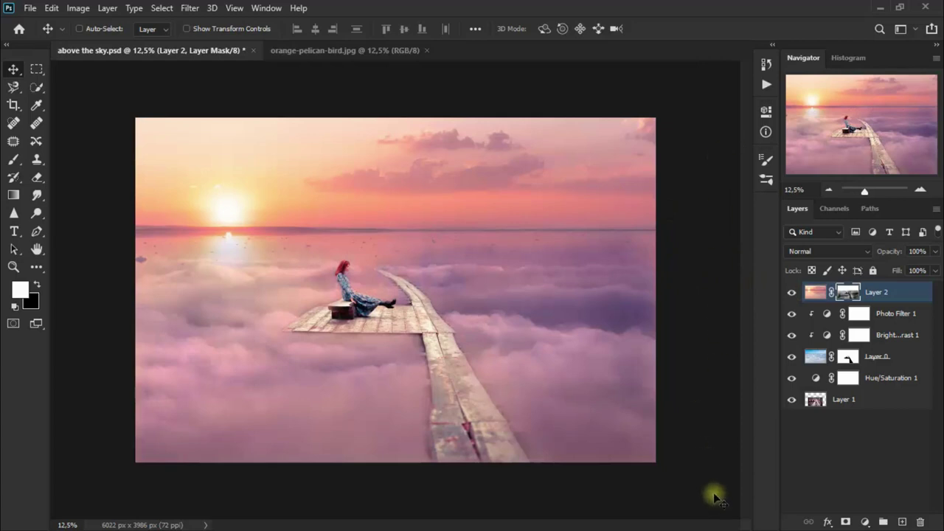
left_click(370, 52)
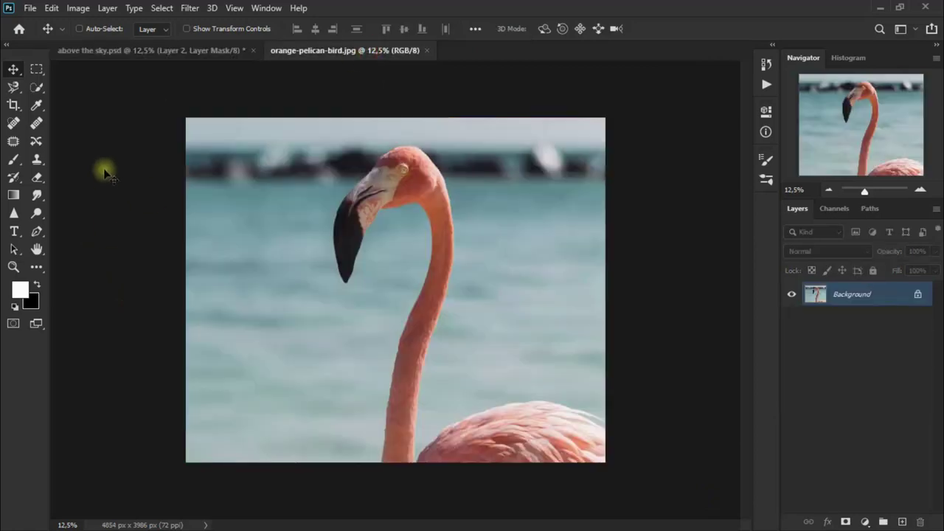
Select the flamingo with the Object Selection Tool and copy it to a new layer
left_click(37, 88)
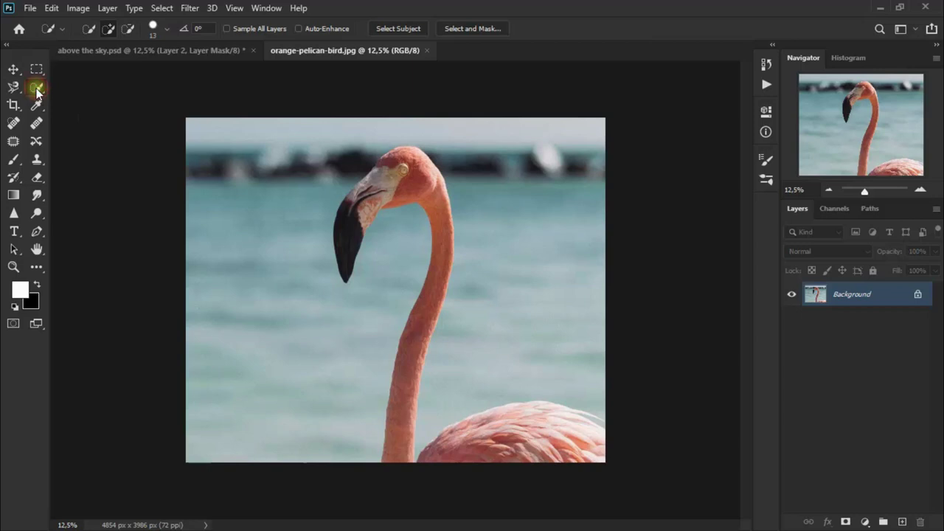
right_click(37, 88)
left_click(106, 91)
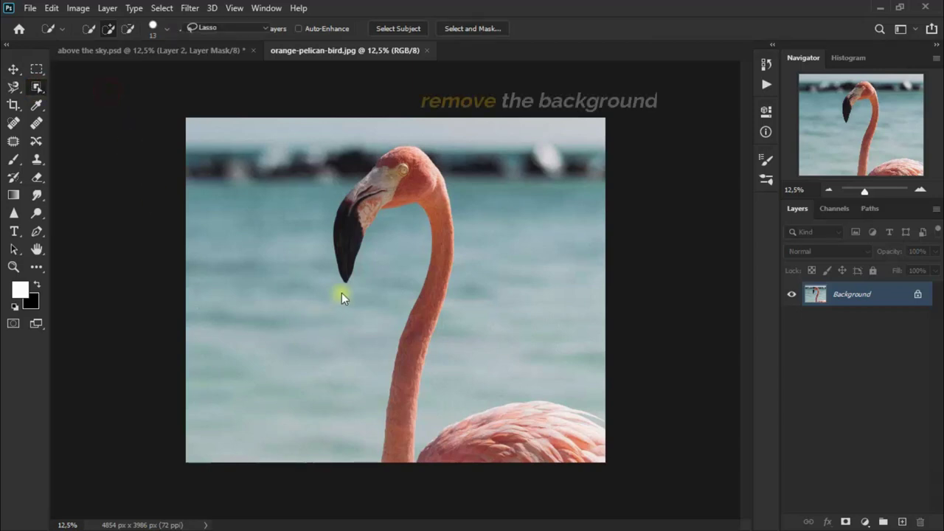
mouse_move(341, 288)
left_mouse_down()
mouse_move(358, 175)
mouse_move(388, 143)
mouse_move(447, 164)
mouse_move(459, 297)
mouse_move(428, 416)
mouse_move(481, 401)
mouse_move(628, 451)
mouse_move(455, 489)
mouse_move(374, 386)
mouse_move(411, 246)
mouse_move(343, 289)
left_mouse_up()
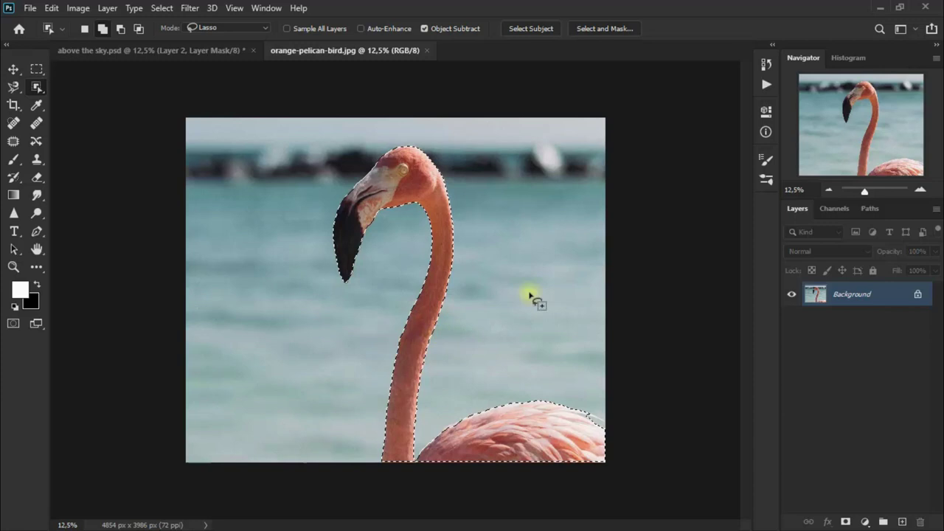
key("ctrl+j")
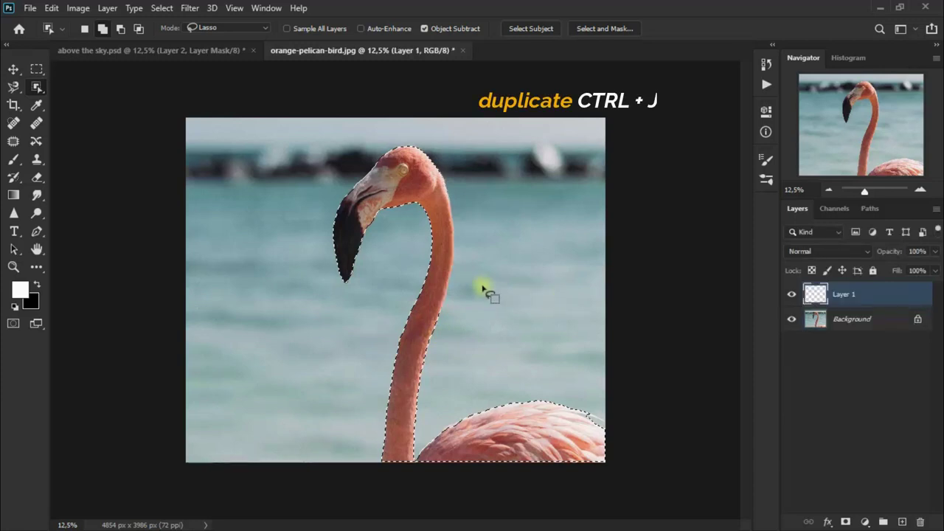
Carry the flamingo layer into above the sky.psd and close the flamingo photo without saving
left_click(15, 70)
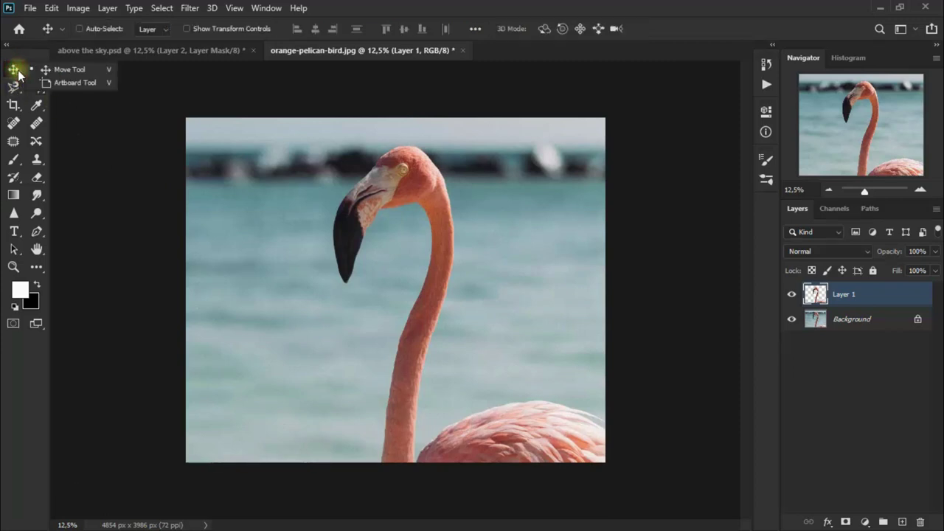
left_click(74, 70)
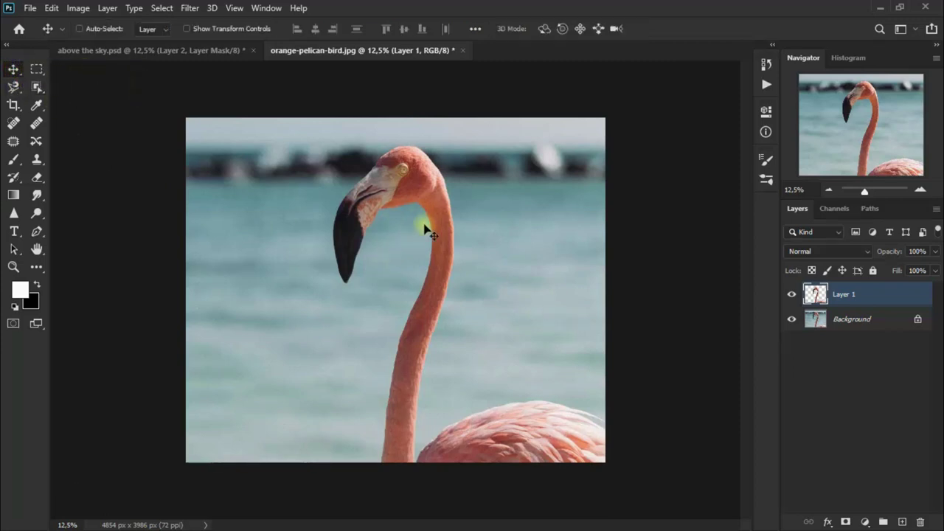
left_click(412, 182)
left_click_drag(274, 124, 390, 271)
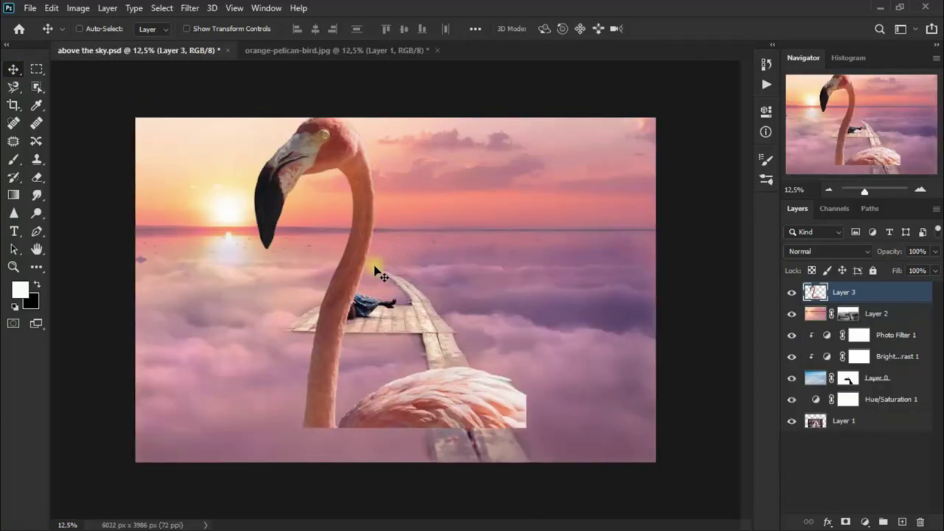
left_click(389, 50)
left_click(437, 50)
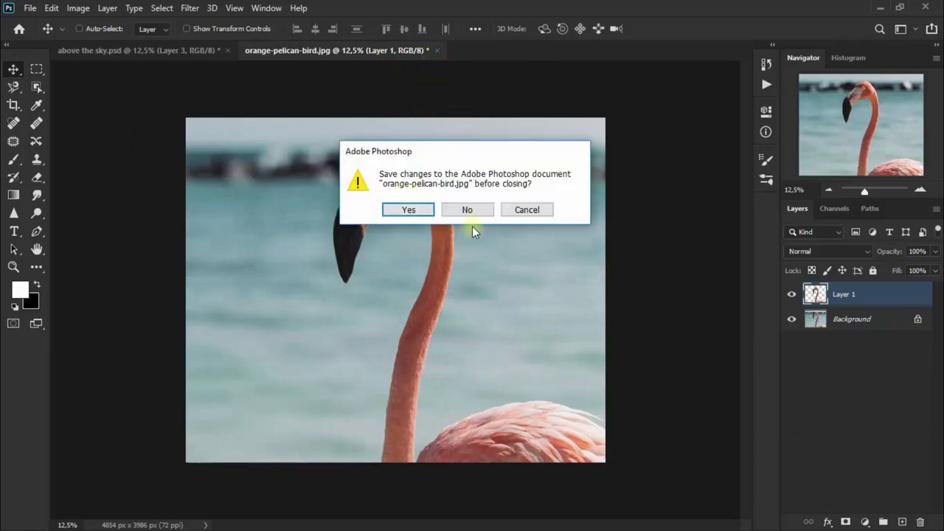
left_click(472, 209)
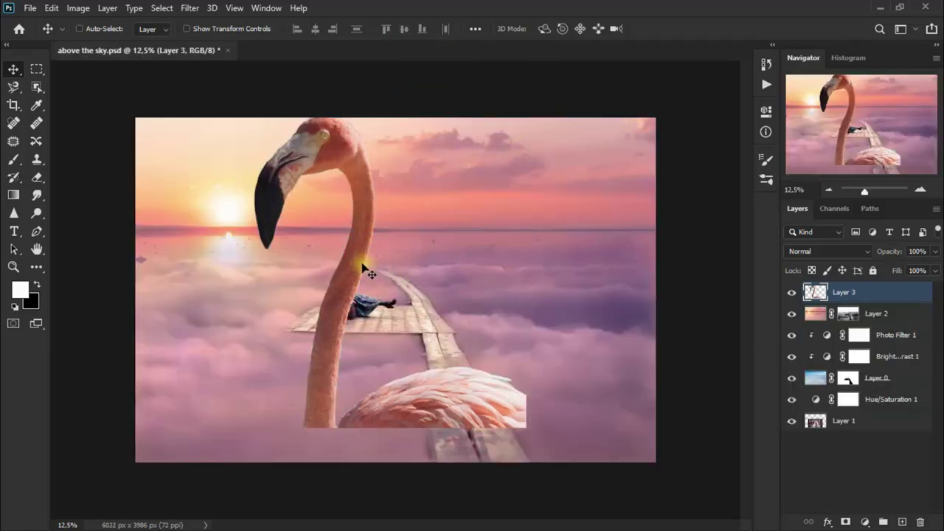
Position the flamingo beside the boardwalk, add a layer mask, and outline its lower body
left_click_drag(445, 277, 529, 286)
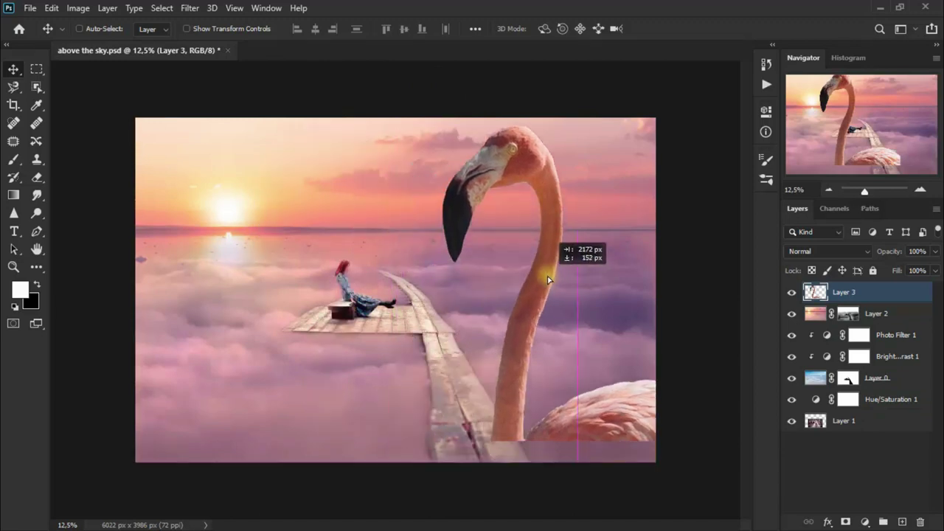
mouse_move(528, 286)
left_mouse_down()
mouse_move(487, 288)
mouse_move(485, 302)
mouse_move(493, 297)
left_mouse_up()
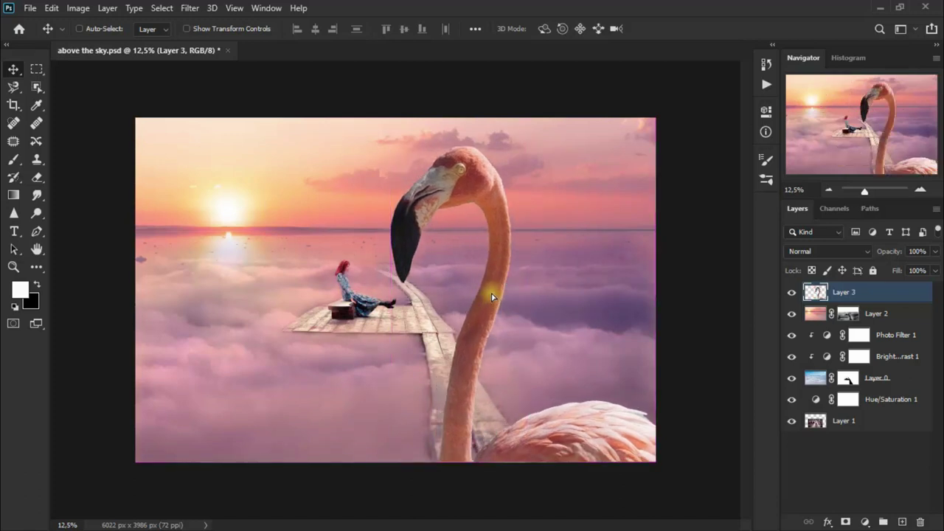
key("shift+Left")
key("shift+Left")
key("shift+Left")
key("shift+Left")
key("shift+Left")
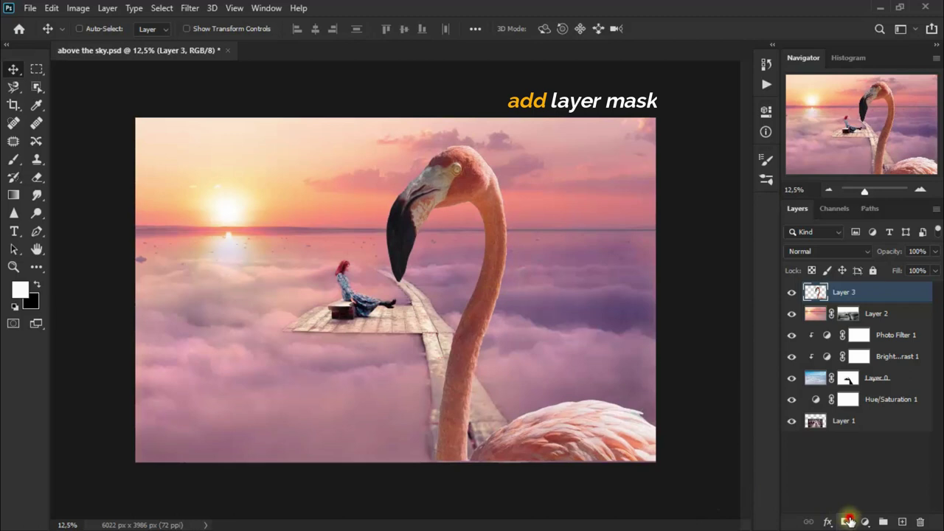
left_click(849, 521)
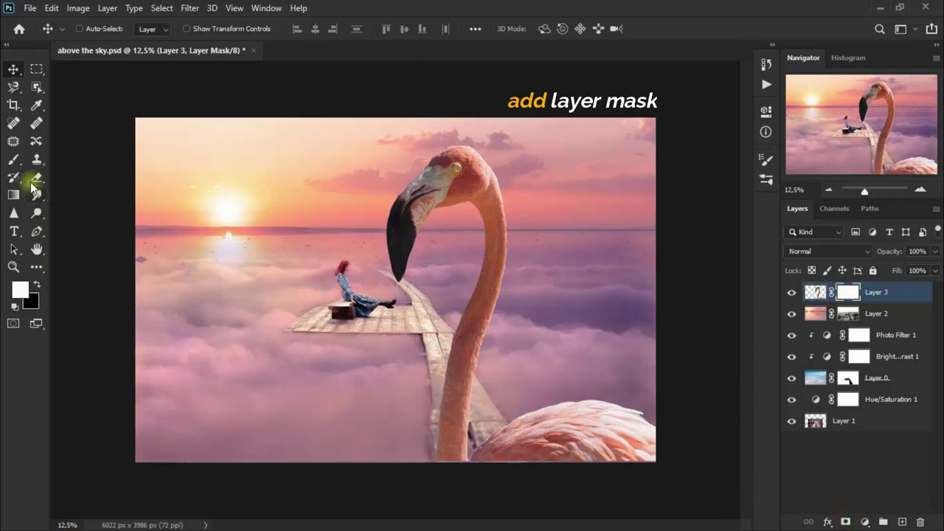
left_click(13, 141)
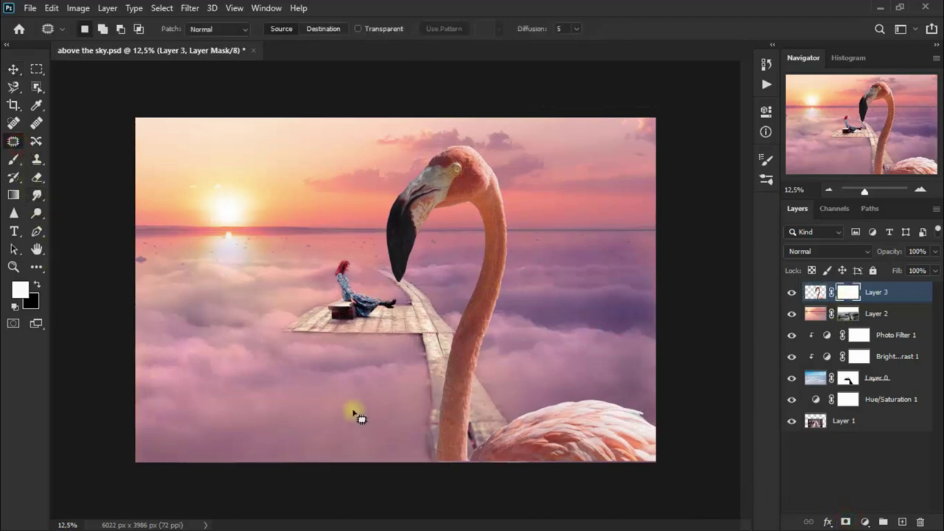
mouse_move(354, 409)
left_mouse_down()
mouse_move(344, 460)
mouse_move(360, 408)
left_mouse_up()
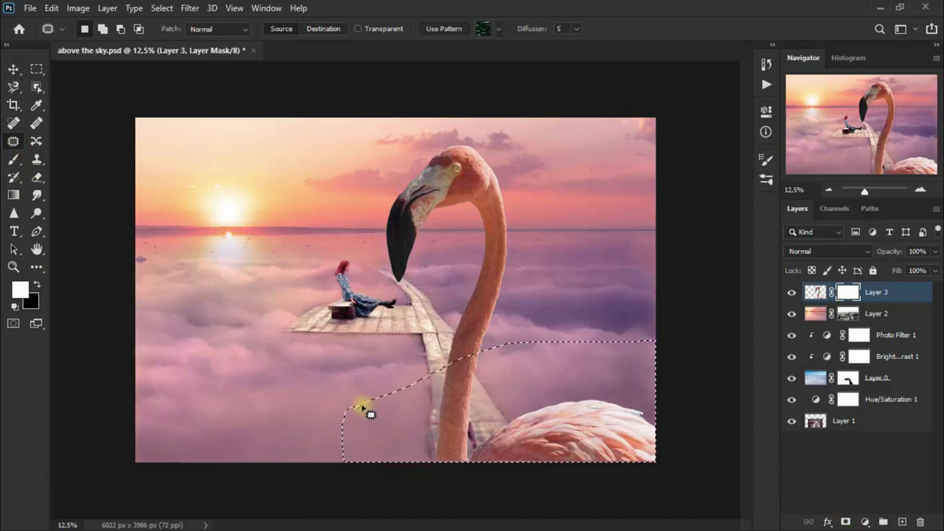
Hide the flamingo's lower body in Layer 3's mask and begin erasing the neck base
key("Delete")
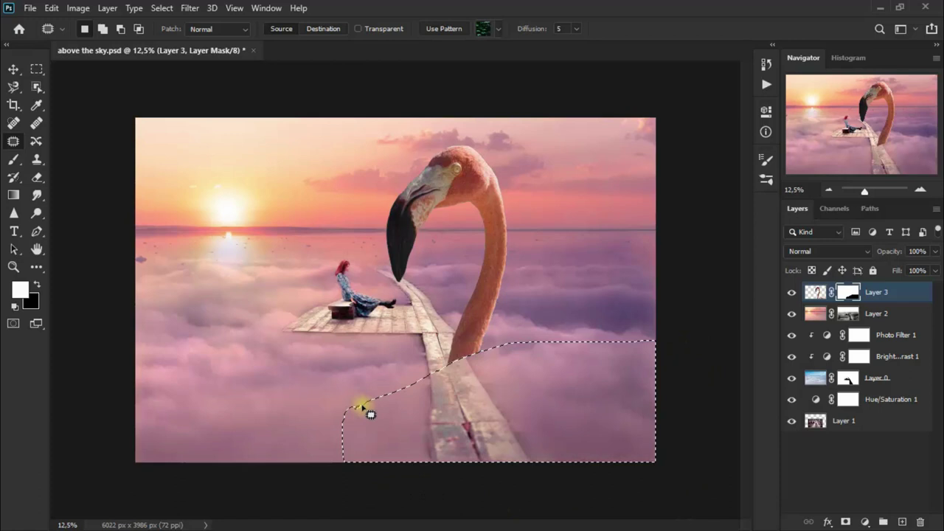
key("ctrl+d")
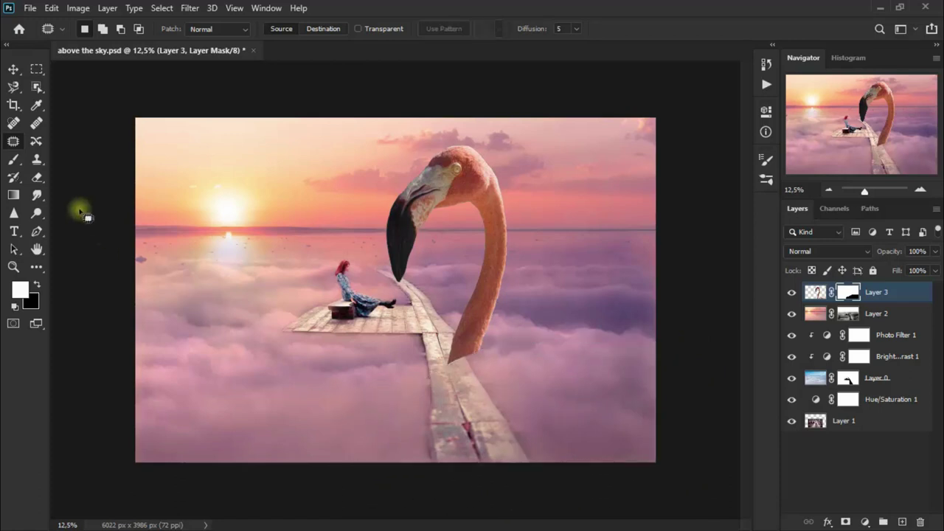
left_click_drag(36, 177, 93, 184)
left_click(94, 184)
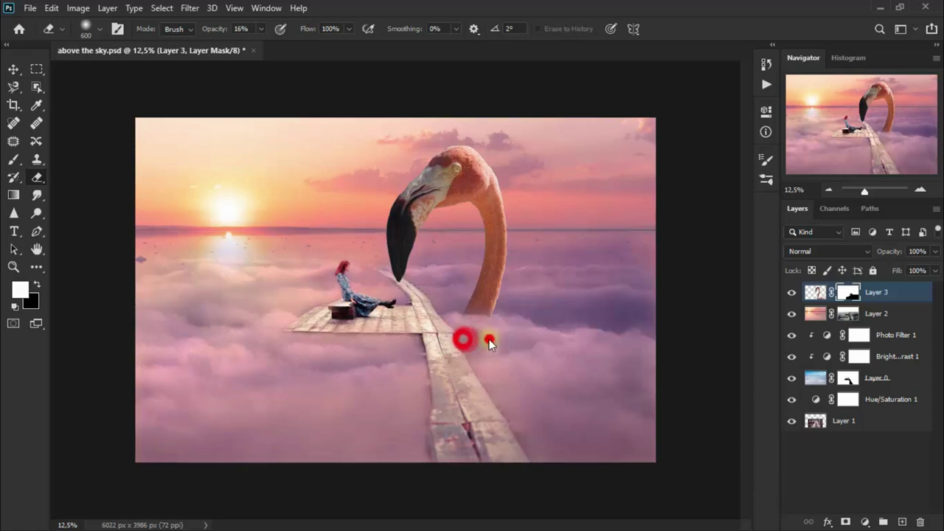
left_click_drag(463, 336, 497, 339)
Fade more of the neck base into the clouds, comparing with the flamingo hidden
left_click(791, 293)
left_click(791, 293)
mouse_move(452, 369)
left_mouse_down()
mouse_move(460, 339)
mouse_move(462, 362)
mouse_move(495, 348)
left_mouse_up()
left_click(791, 292)
left_click(791, 293)
left_click(791, 293)
left_click(460, 338)
left_click(497, 340)
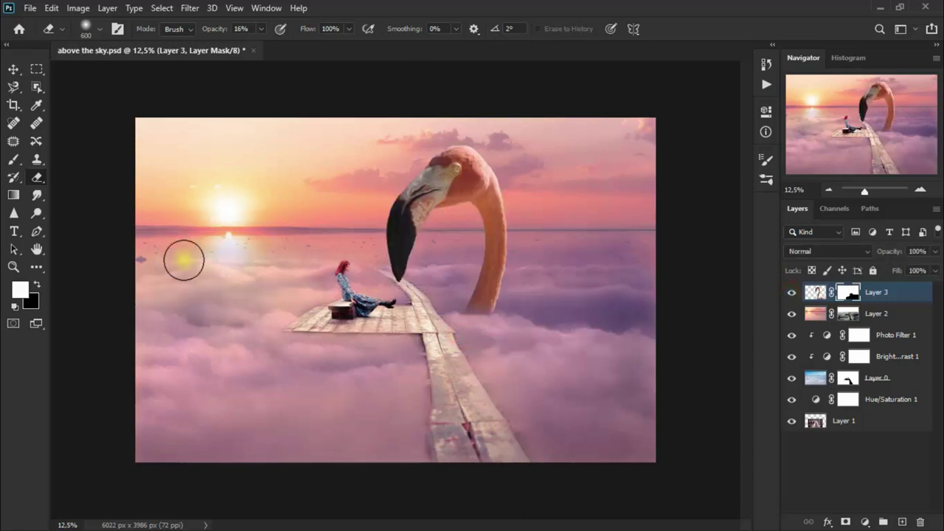
left_click(14, 69)
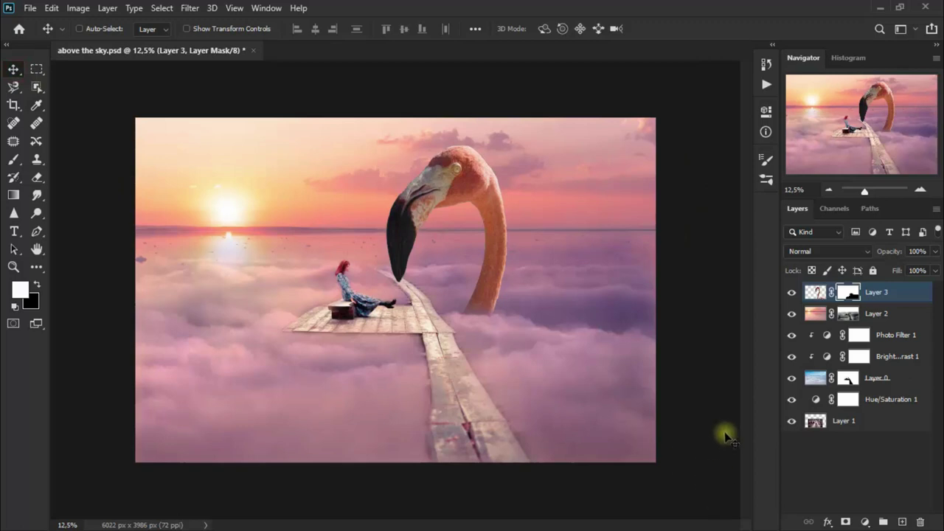
Add a Brightness/Contrast layer clipped to Layer 3 at brightness 27 and contrast 22
left_click(864, 522)
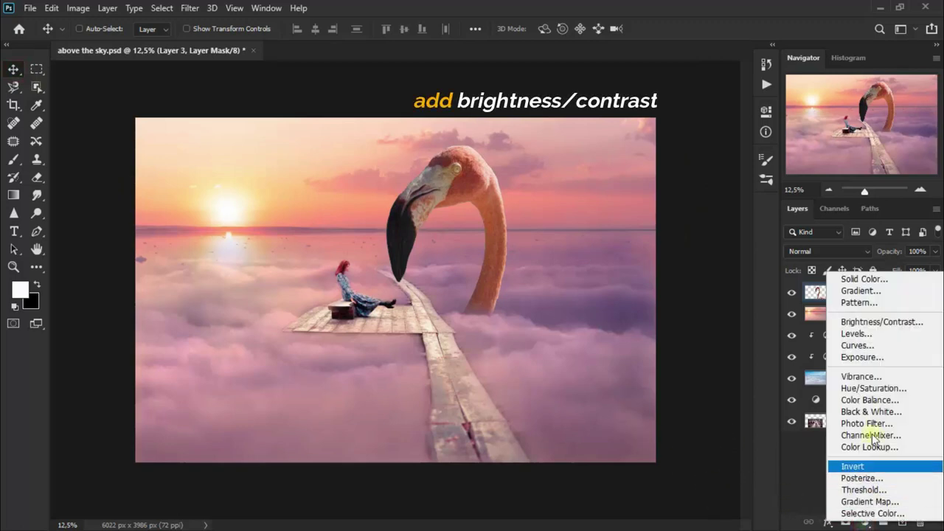
left_click(882, 322)
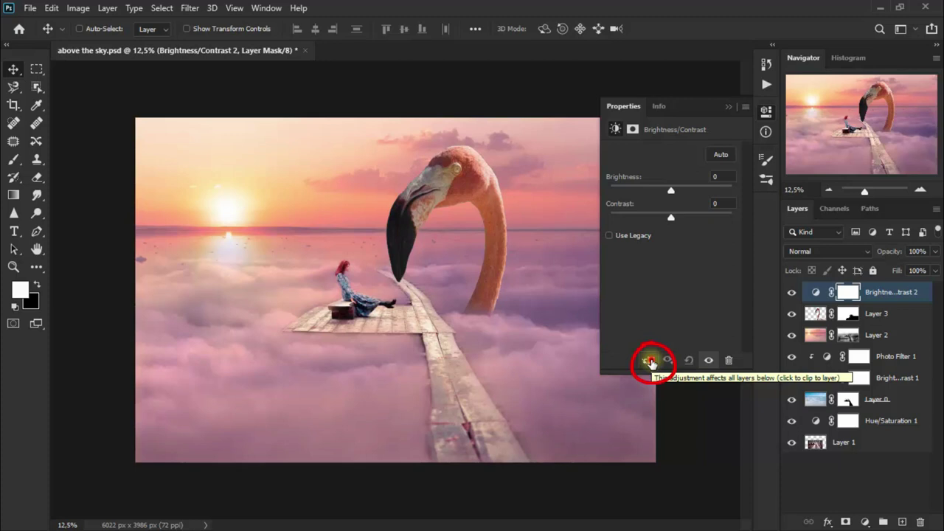
left_click(649, 361)
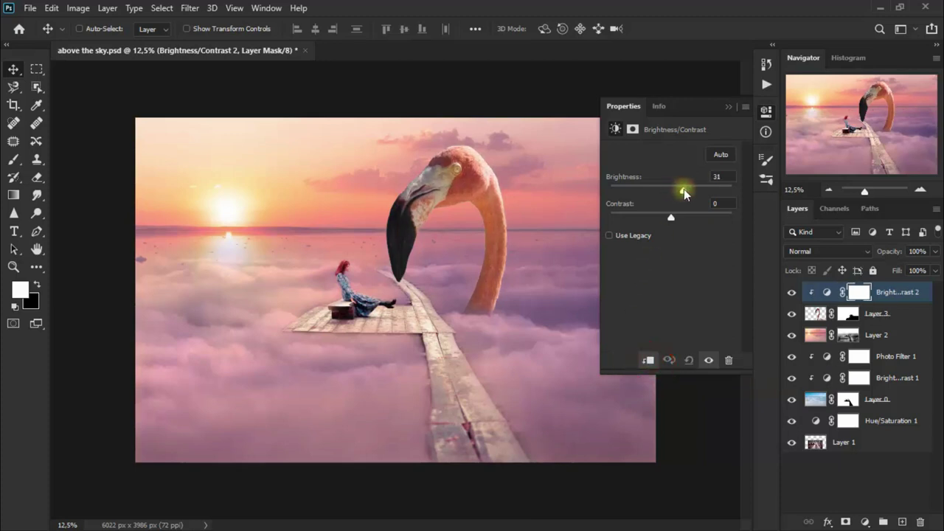
left_click_drag(674, 217, 682, 218)
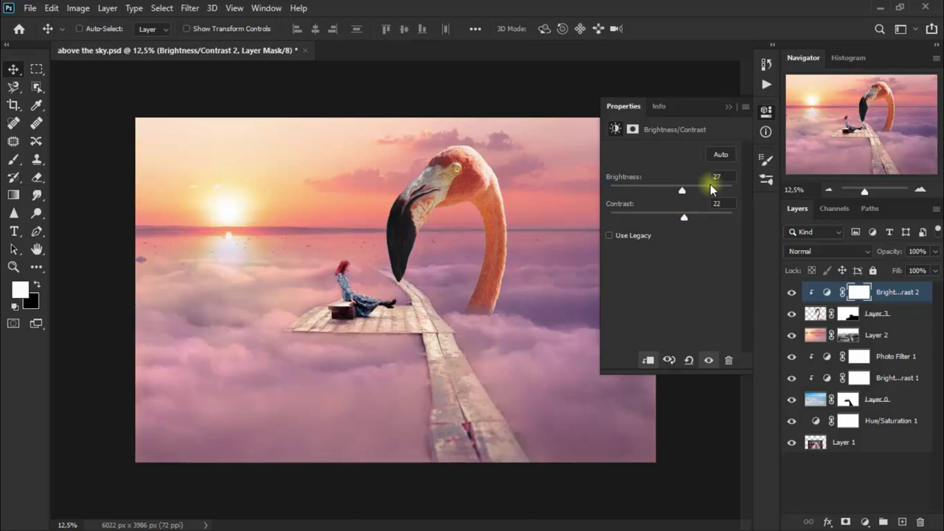
left_click(729, 106)
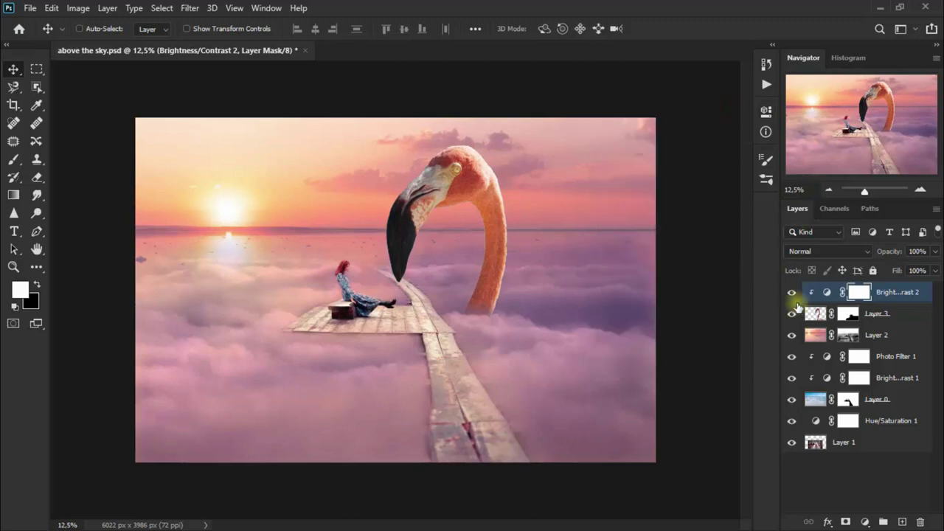
left_click(792, 294)
left_click(866, 521)
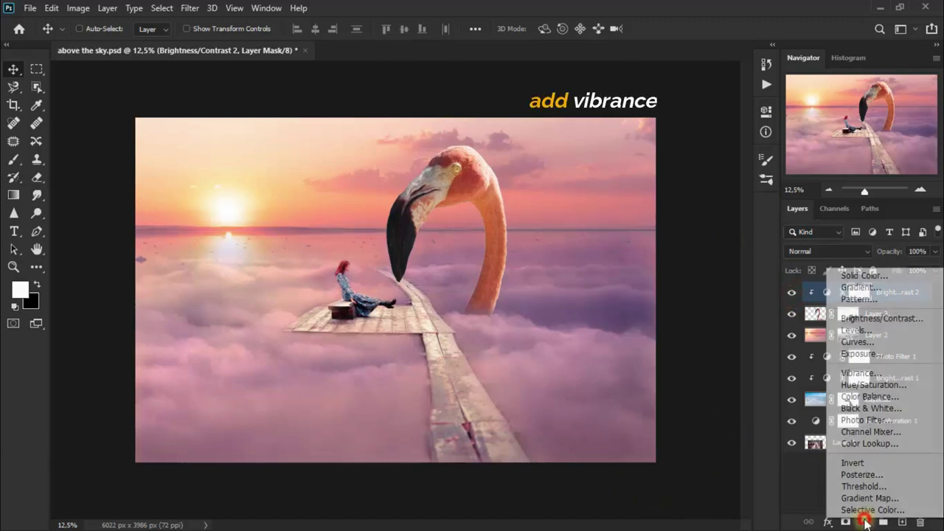
Add a Vibrance layer on top with vibrance -83 and saturation -41
left_click(902, 371)
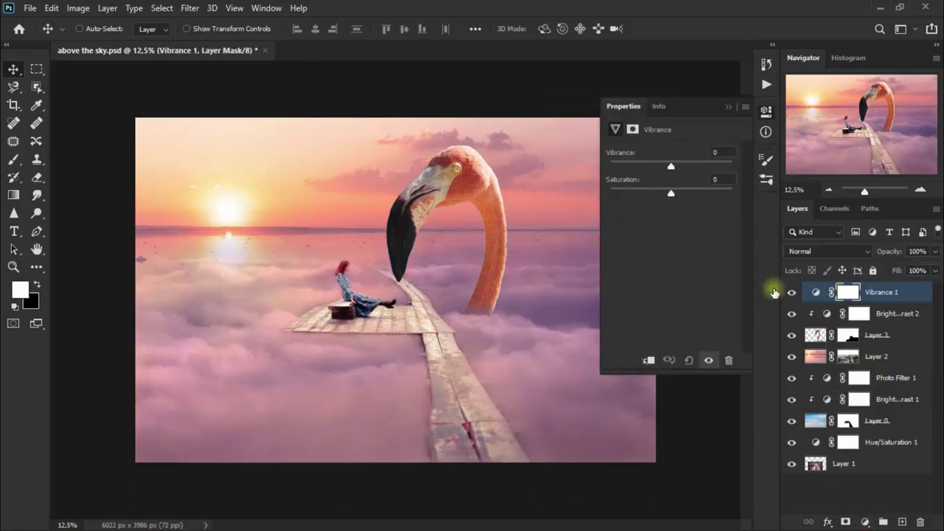
left_click_drag(671, 162, 622, 164)
left_click_drag(671, 193, 647, 190)
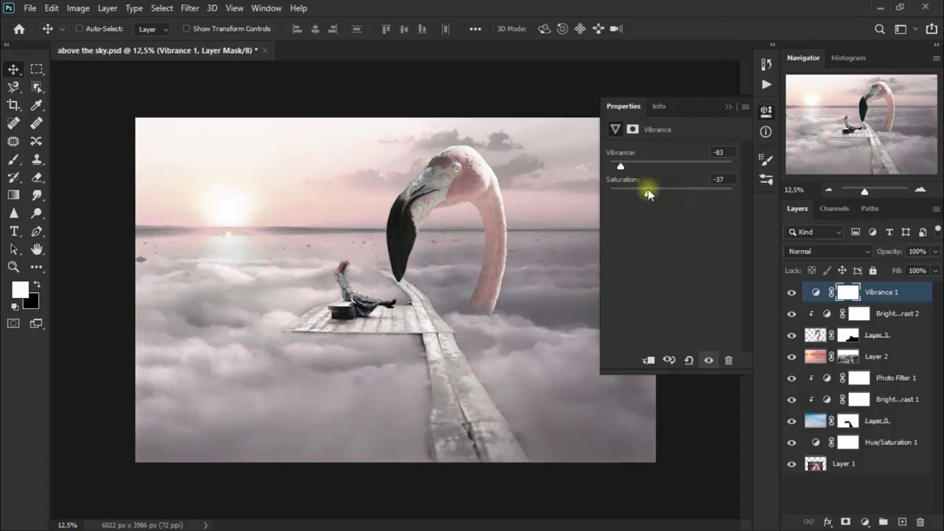
left_click(729, 108)
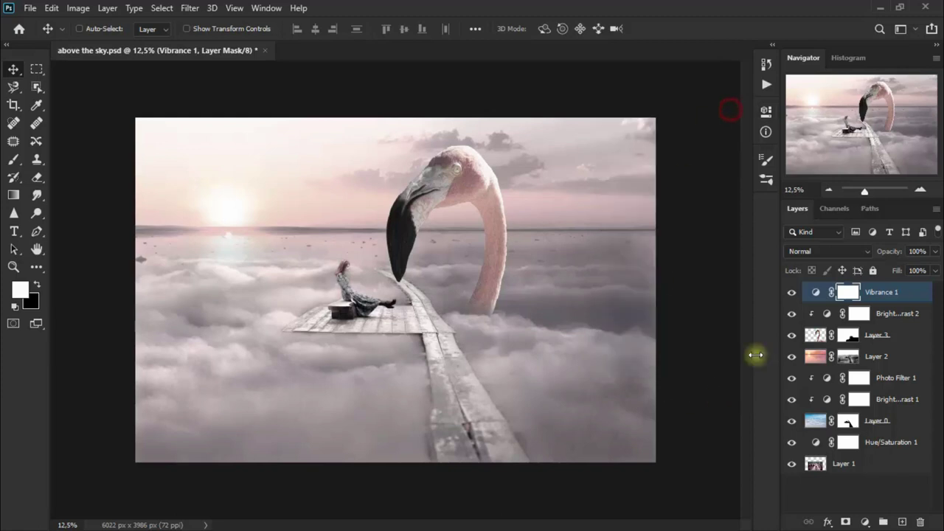
left_click(810, 252)
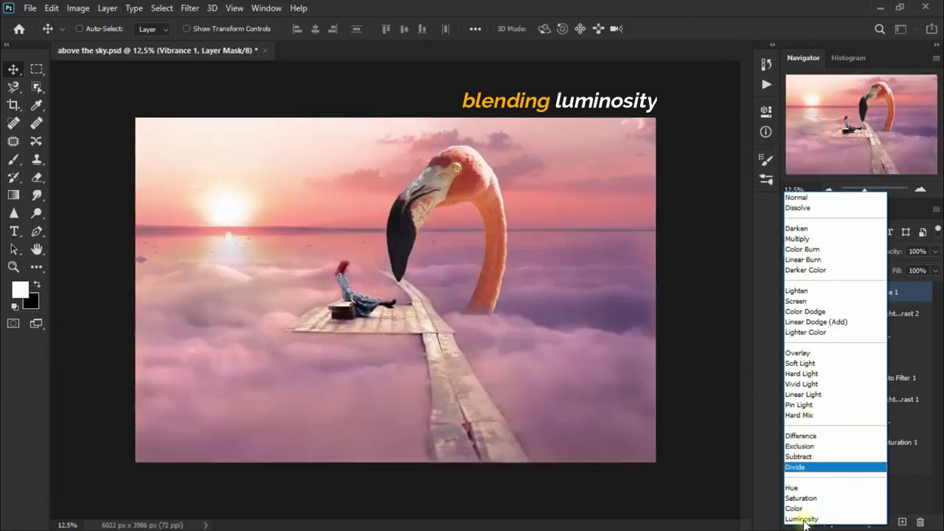
Blend Vibrance 1 in Luminosity and erase its mask over the upper sky and flamingo's head
left_click(810, 520)
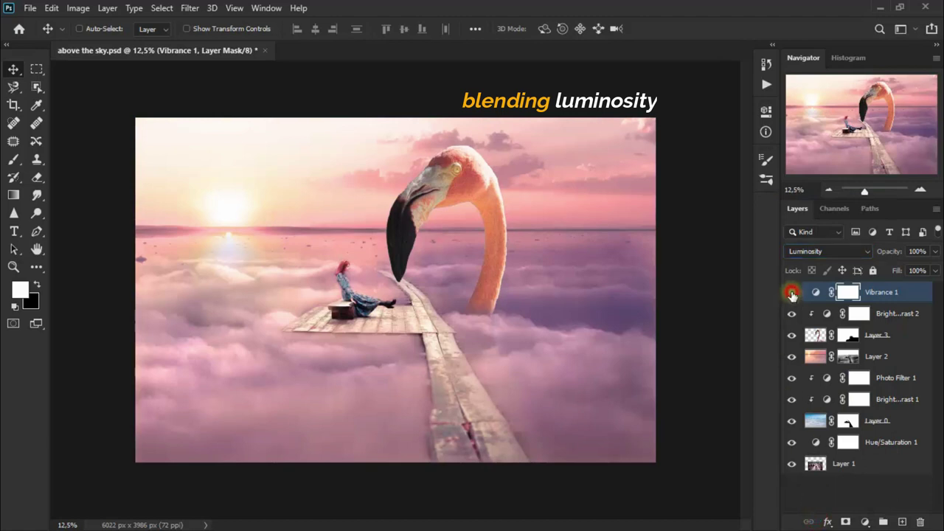
left_click(792, 292)
left_click(792, 292)
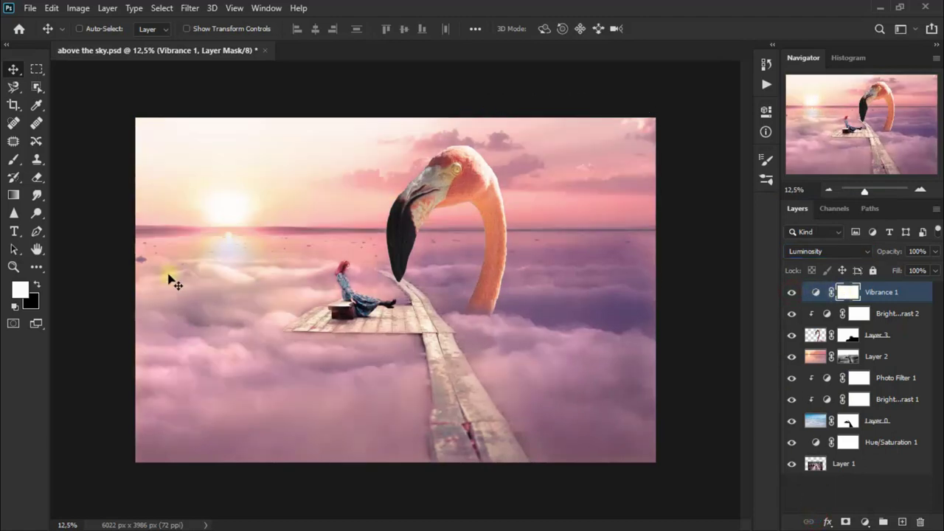
right_click(37, 177)
left_click(103, 172)
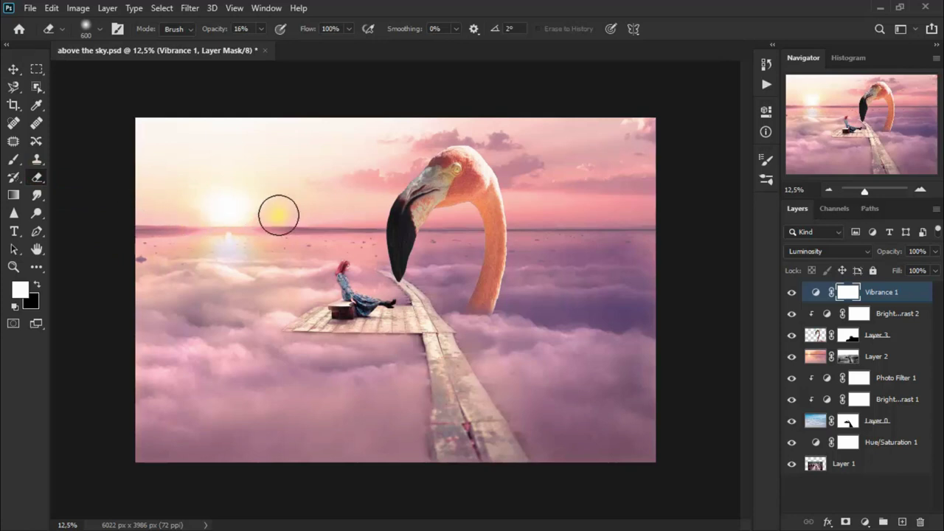
left_click_drag(291, 208, 148, 135)
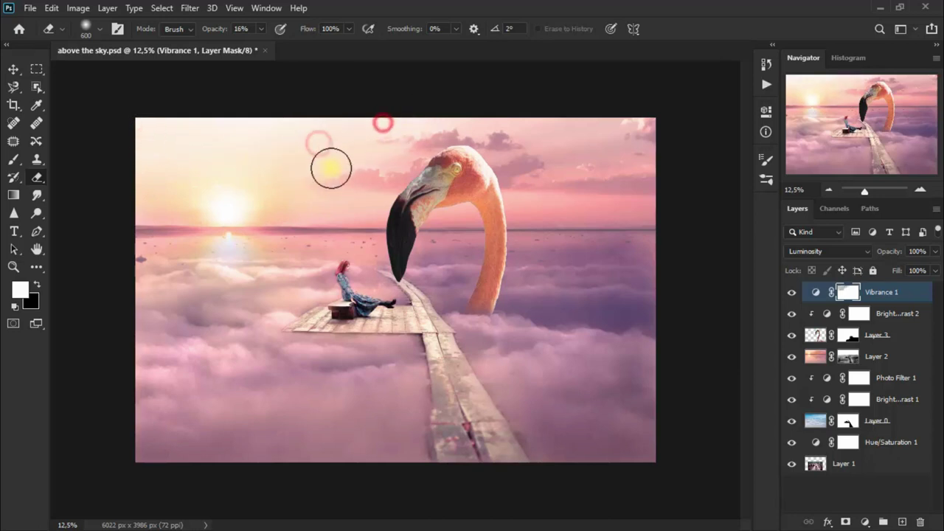
mouse_move(320, 158)
left_mouse_down()
mouse_move(152, 126)
mouse_move(238, 135)
mouse_move(200, 139)
mouse_move(378, 134)
left_mouse_up()
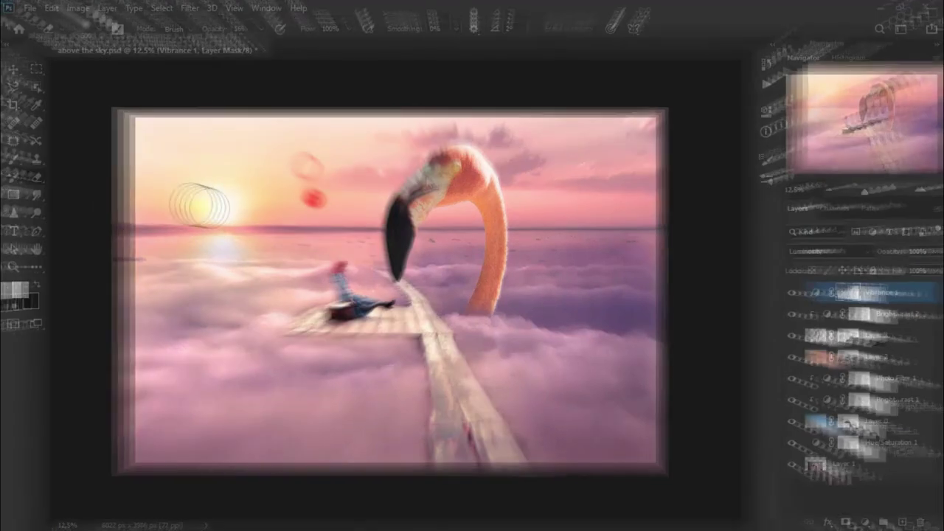
mouse_move(420, 175)
left_mouse_down()
mouse_move(392, 173)
mouse_move(398, 184)
mouse_move(421, 164)
mouse_move(456, 171)
mouse_move(405, 195)
mouse_move(466, 159)
mouse_move(409, 196)
mouse_move(423, 180)
mouse_move(375, 228)
mouse_move(441, 174)
mouse_move(391, 214)
mouse_move(485, 184)
left_mouse_up()
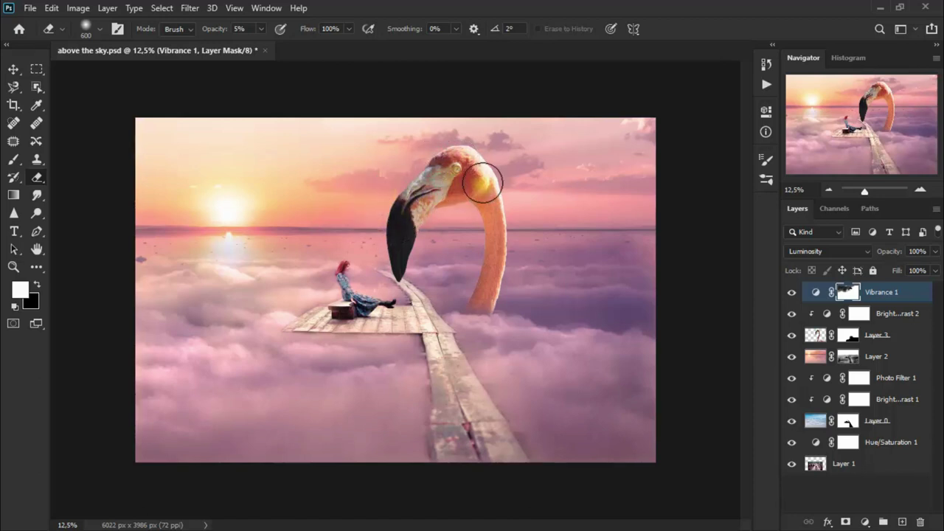
left_click(13, 69)
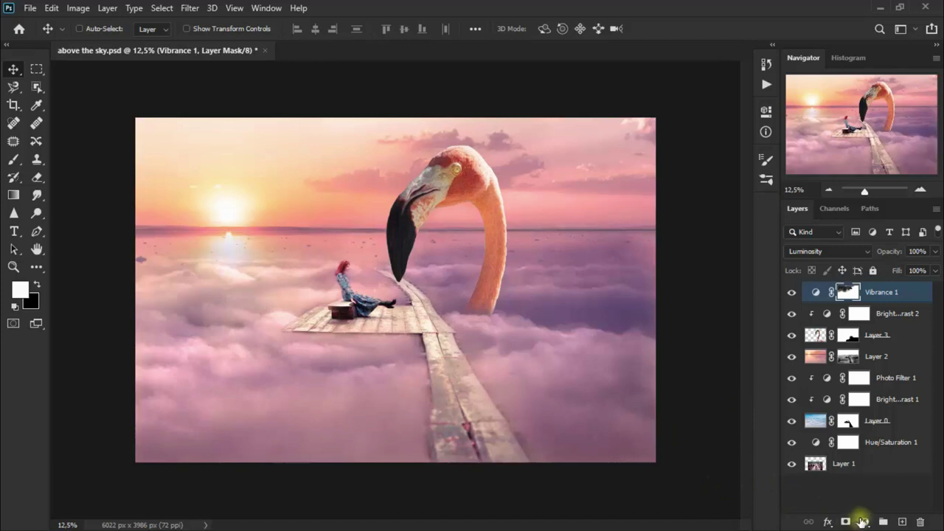
Add a Color Lookup layer using the 3Strip.look LUT, blended in Luminosity mode
left_click(864, 522)
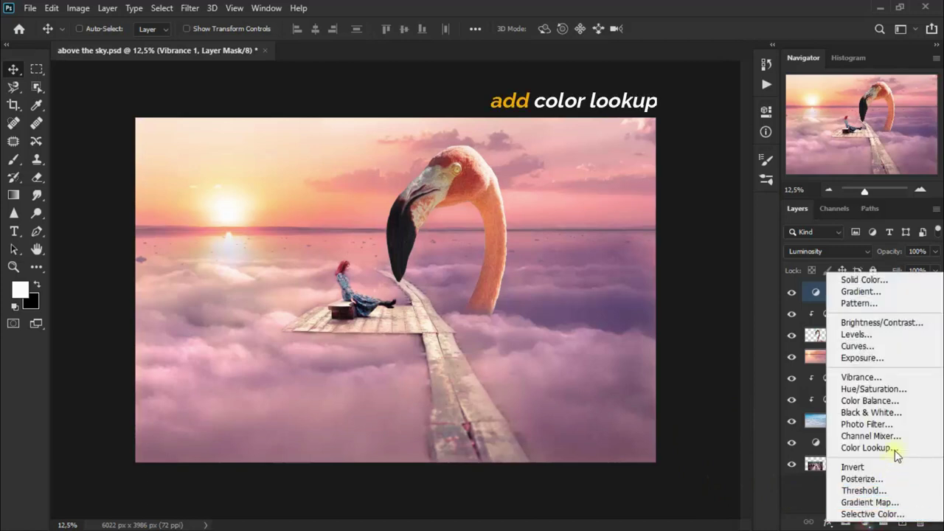
left_click(896, 450)
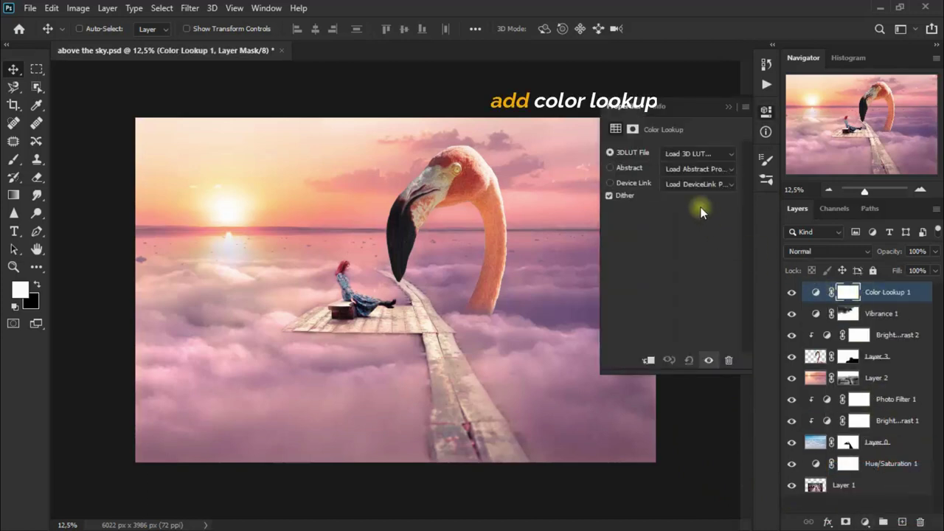
left_click(694, 154)
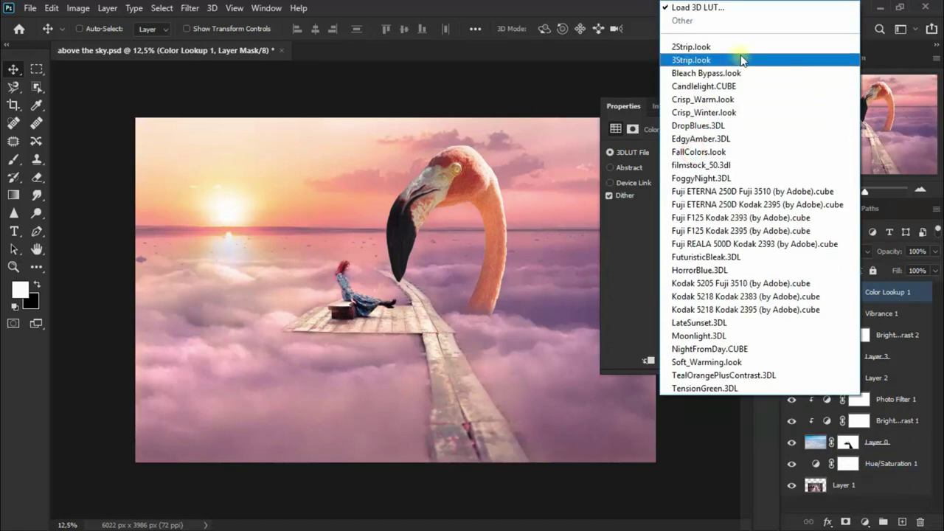
left_click(741, 58)
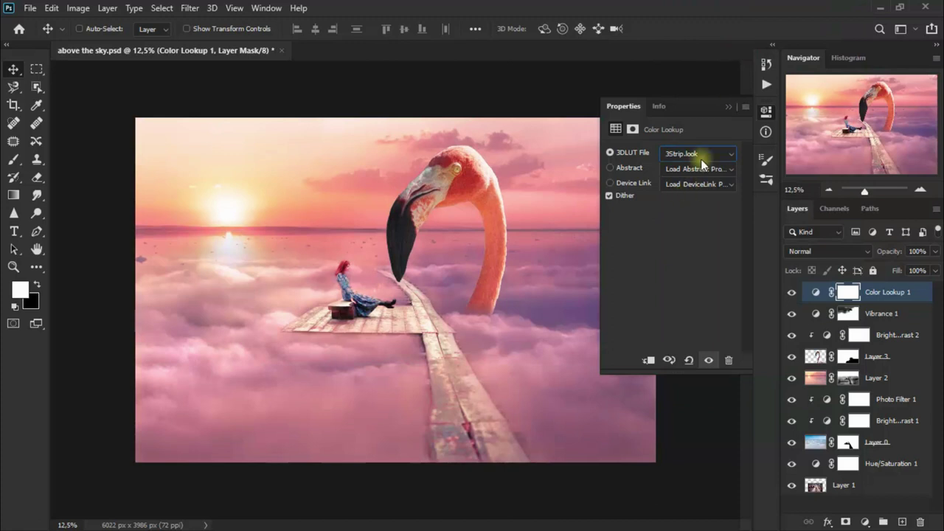
left_click(727, 107)
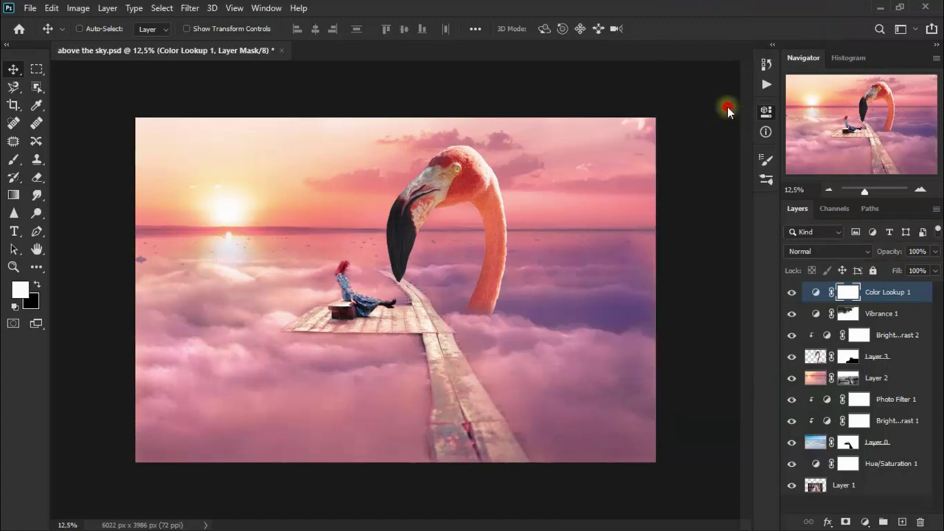
left_click(806, 252)
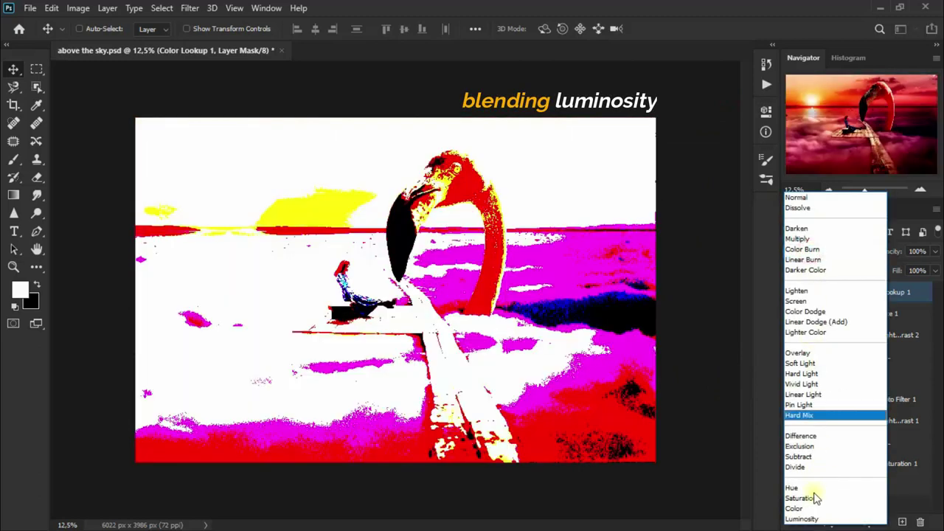
left_click(805, 519)
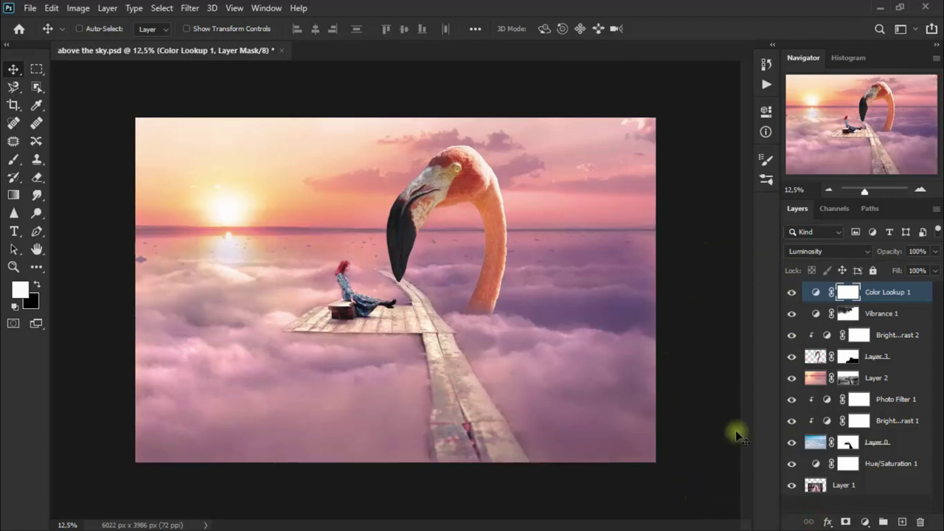
Add a Brightness/Contrast layer with brightness -36 and contrast 44
left_click(865, 522)
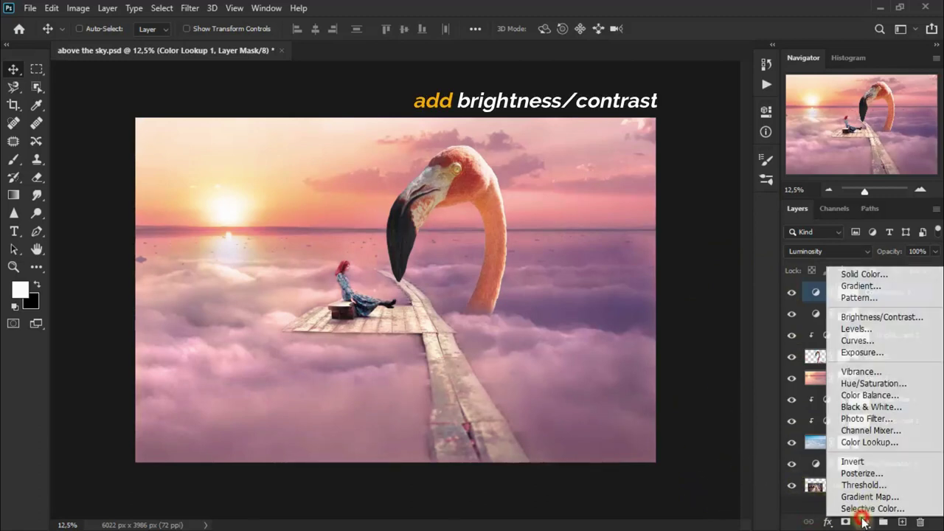
left_click(882, 317)
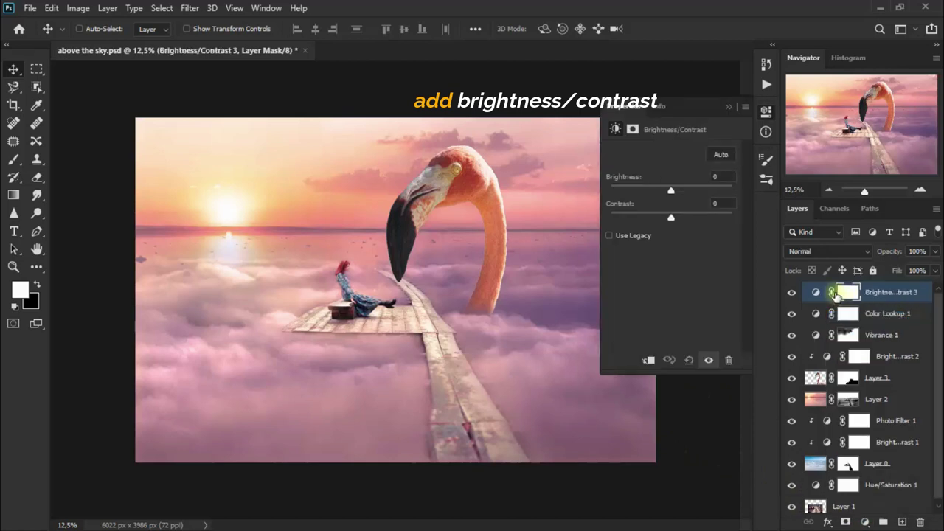
left_click_drag(671, 190, 645, 190)
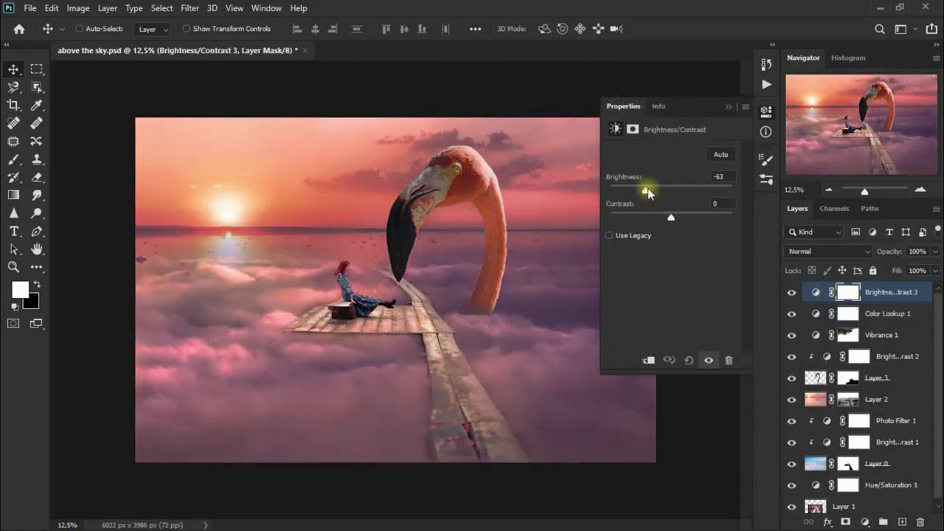
left_click(720, 175)
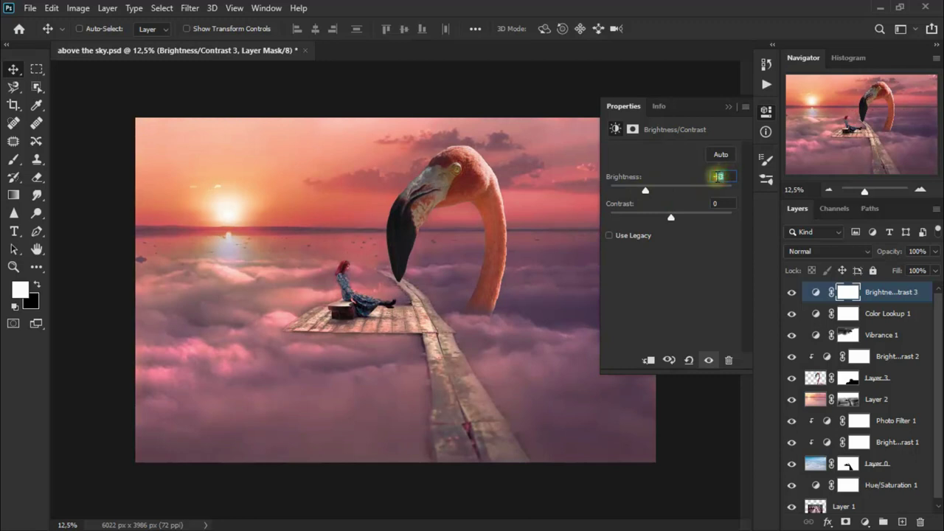
type("-36")
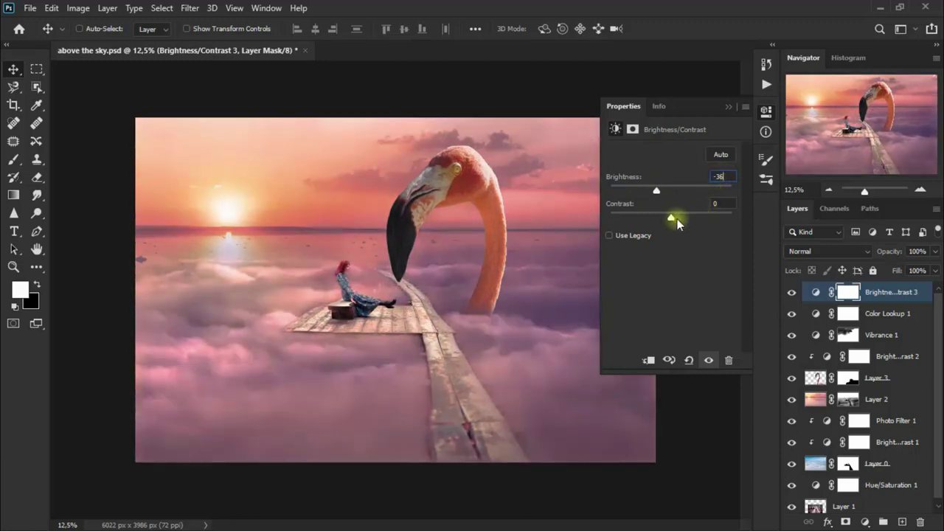
left_click_drag(671, 219, 703, 219)
left_click(717, 204)
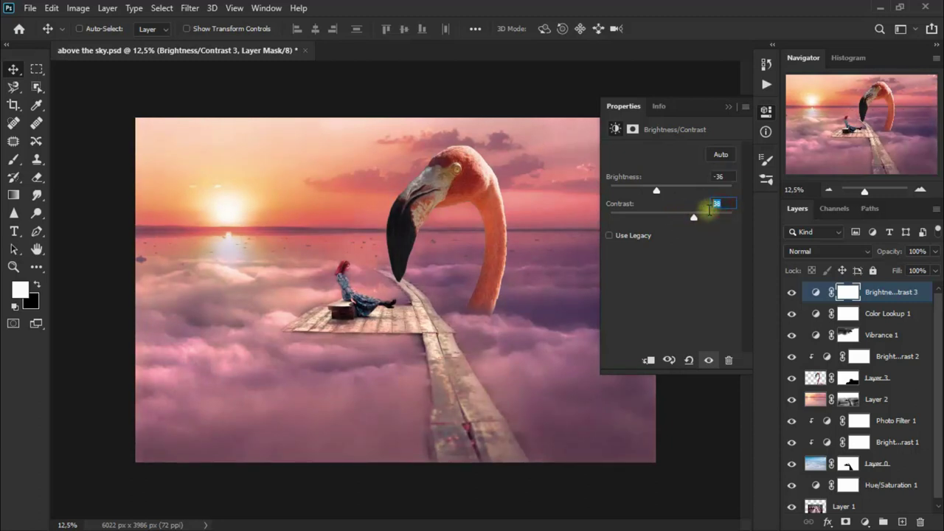
type("44")
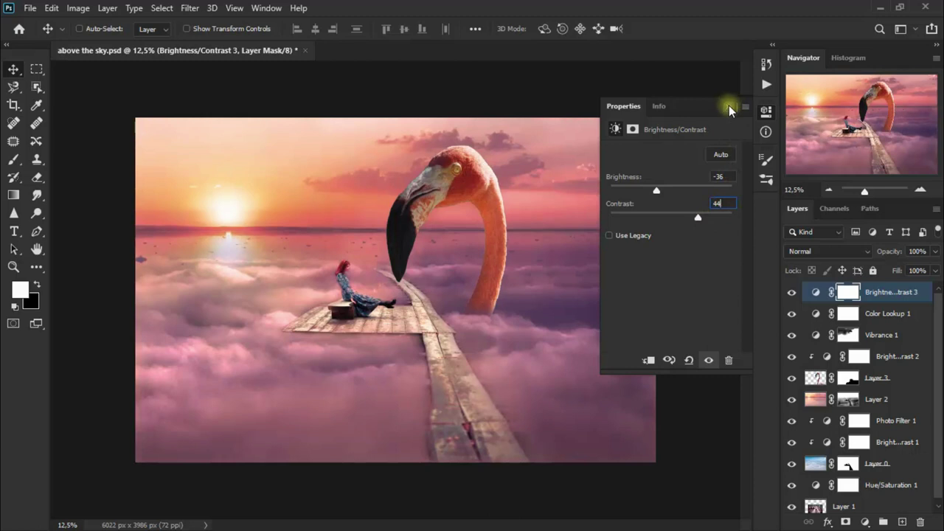
left_click(729, 106)
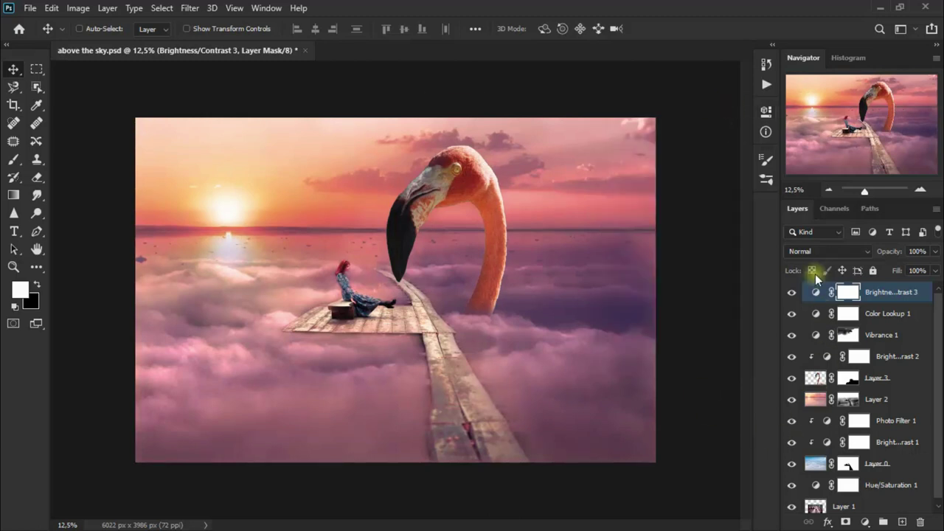
Blend the grade in Multiply at 27% opacity and compare before and after
left_click(821, 252)
left_click(827, 239)
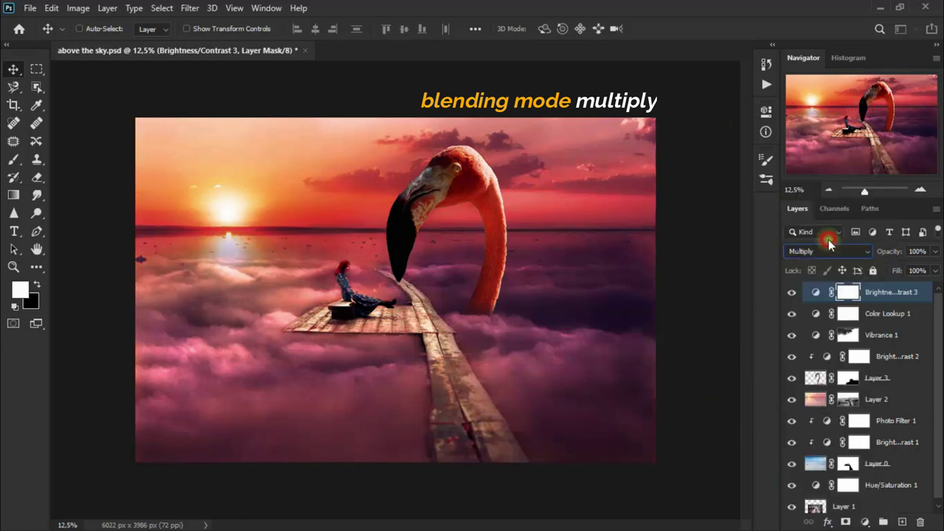
left_click(935, 251)
left_click_drag(931, 268, 889, 264)
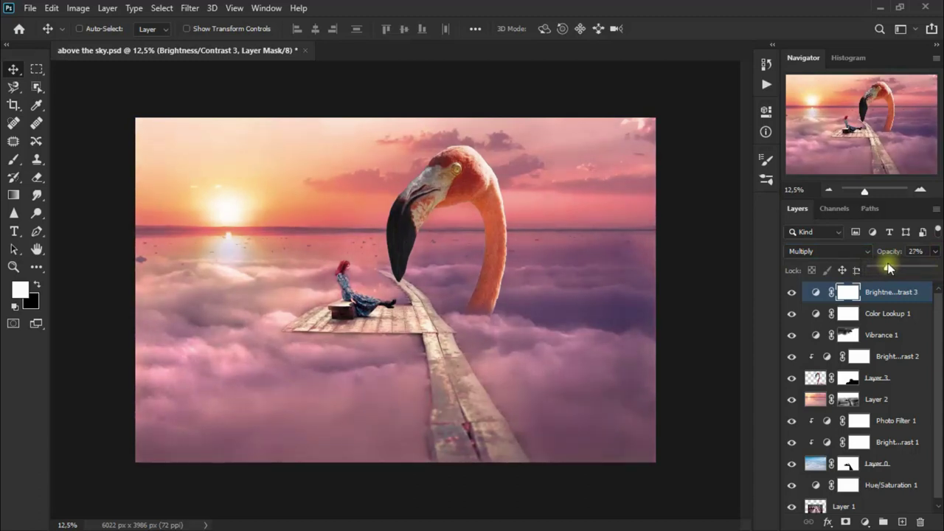
left_click(924, 251)
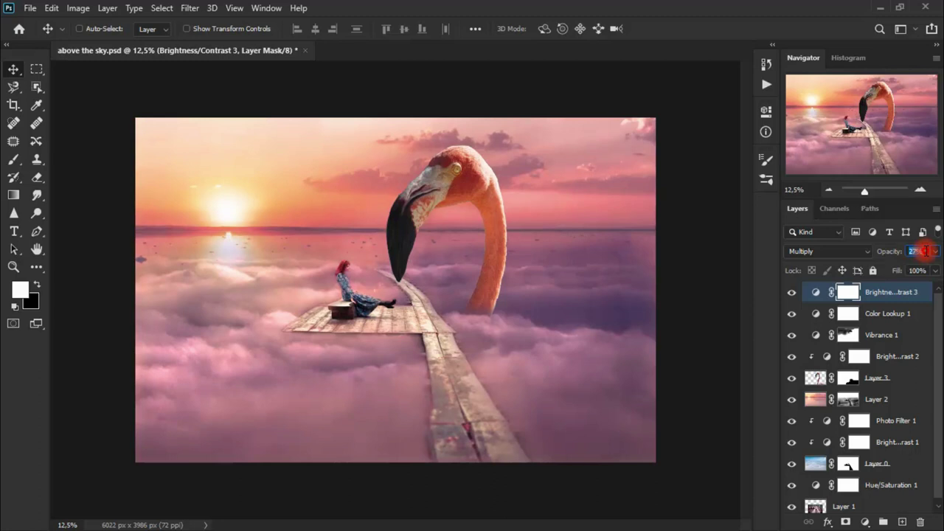
left_click(792, 294)
On new Layer 4, fill a black shadow shape on the boardwalk beside the woman
left_click(900, 522)
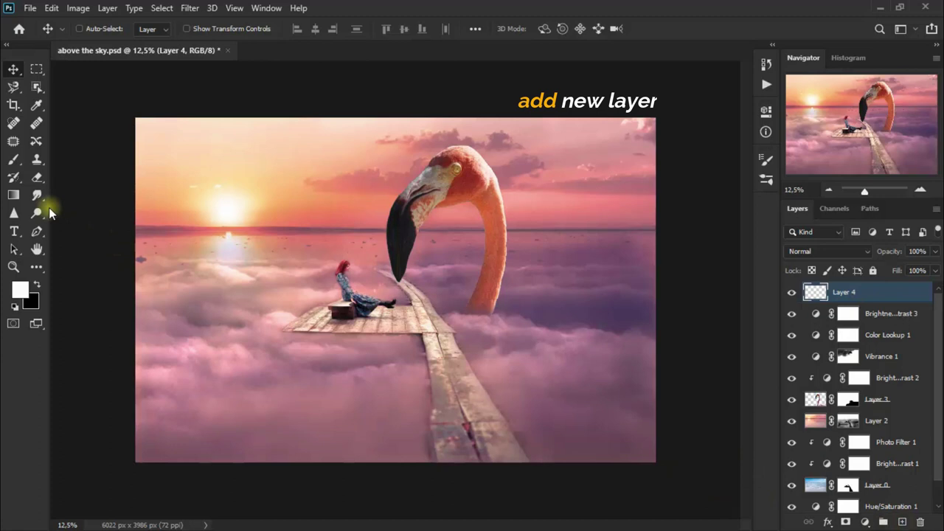
left_click(15, 141)
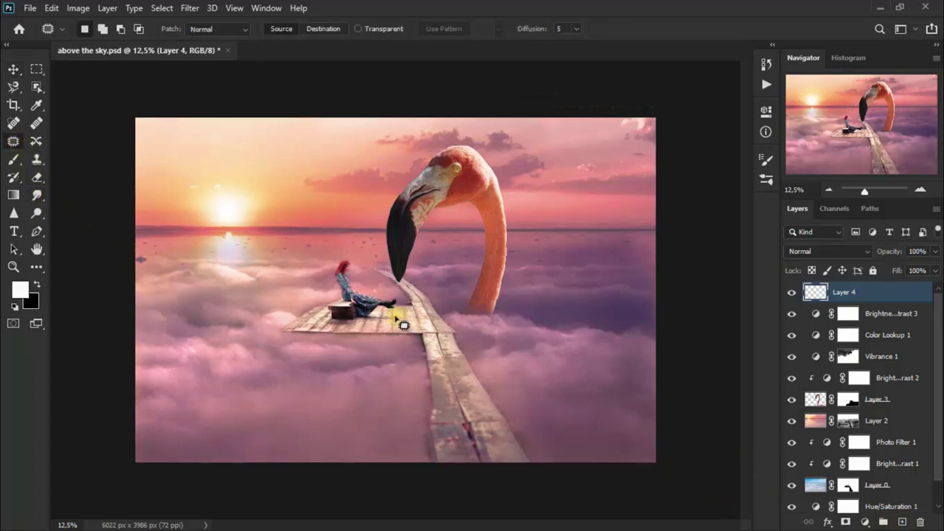
left_click_drag(403, 317, 410, 315)
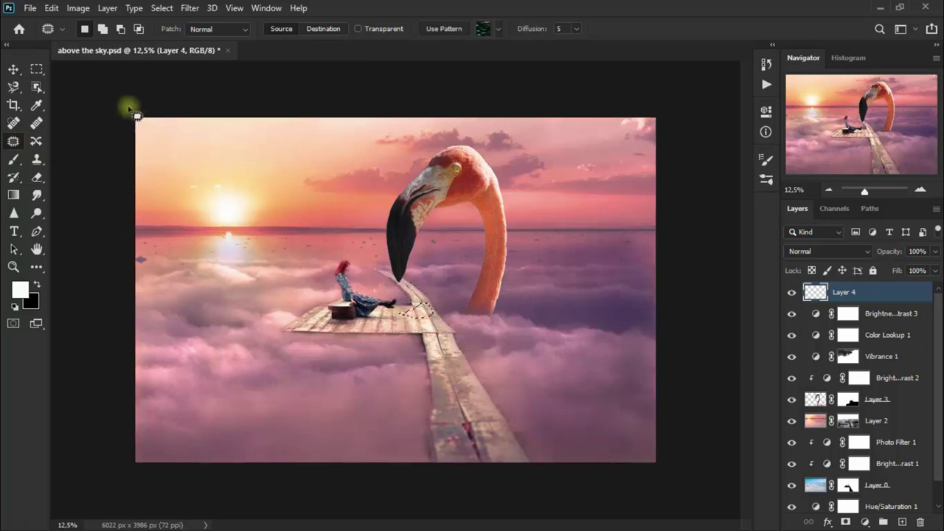
left_click(52, 8)
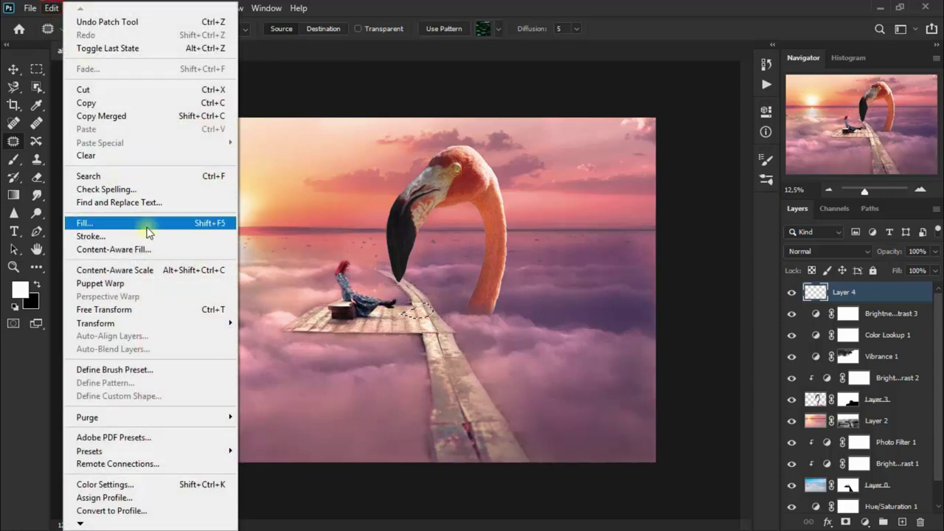
left_click(143, 224)
left_click(352, 139)
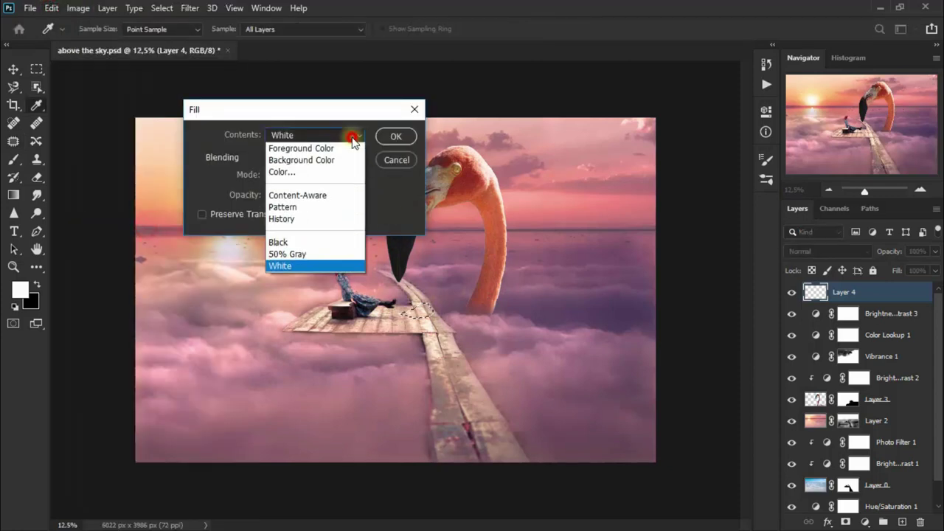
left_click(325, 245)
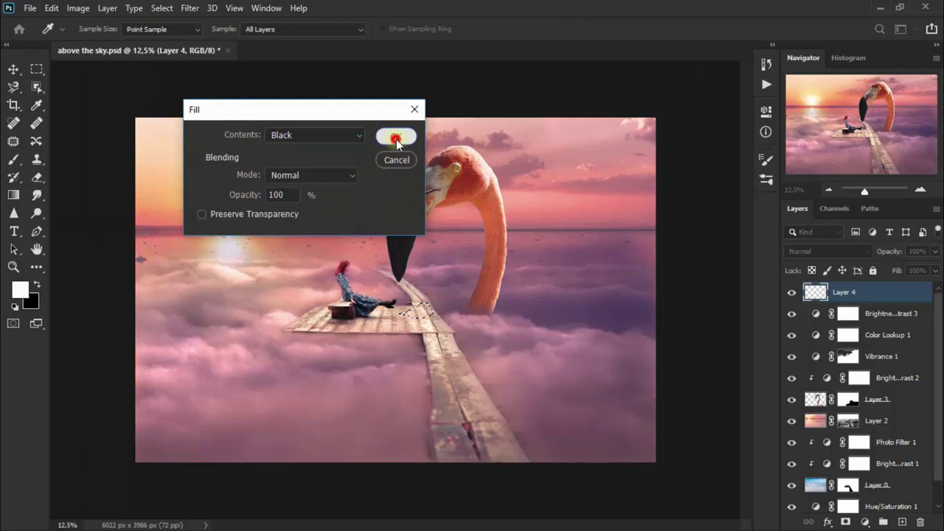
left_click(396, 136)
key("ctrl+d")
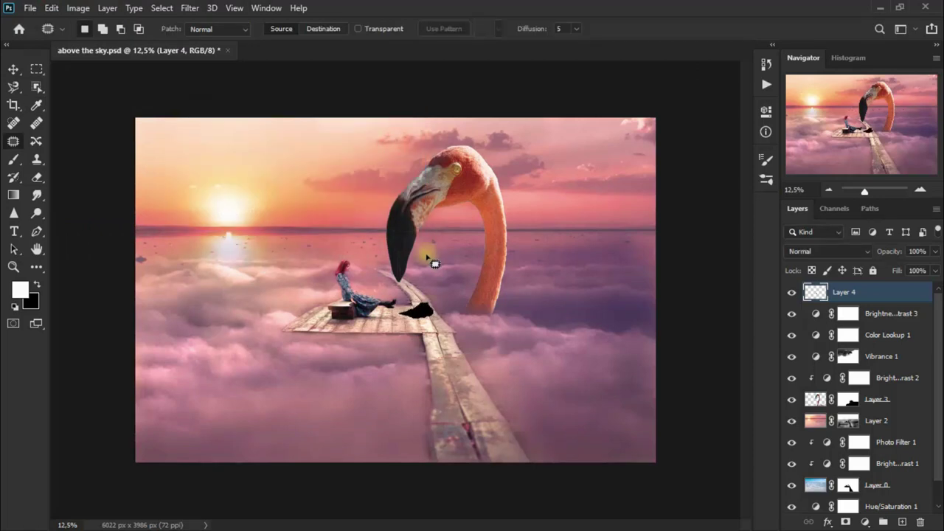
left_click(189, 8)
mouse_move(222, 164)
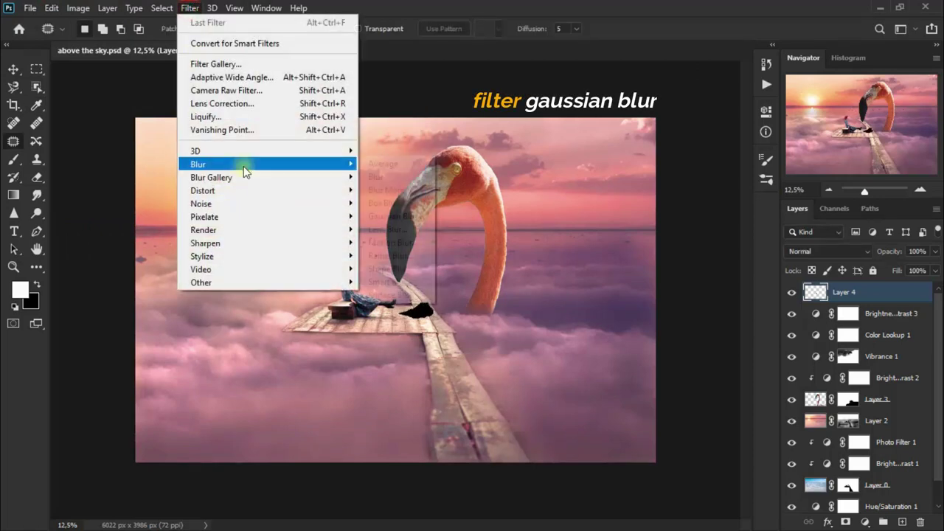
Apply a Gaussian Blur to the black shadow on Layer 4
left_click(402, 217)
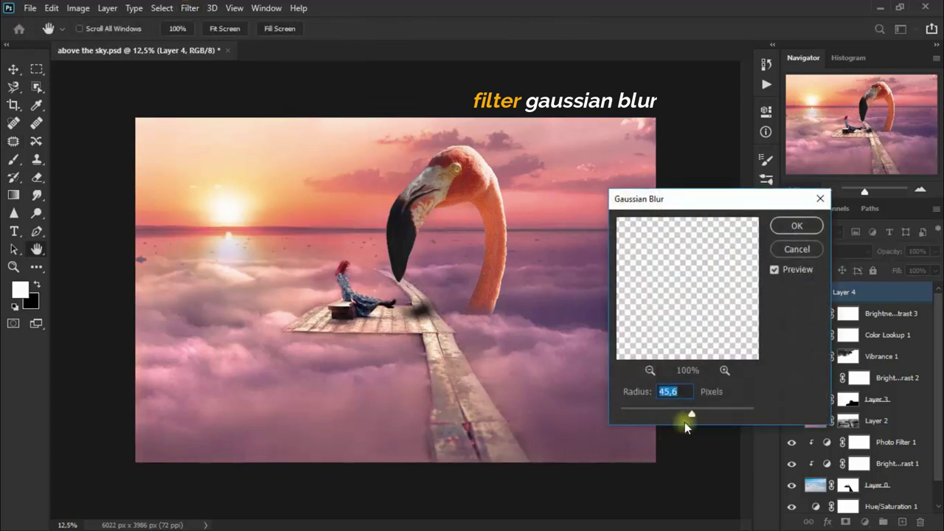
left_click_drag(692, 415, 693, 415)
left_click_drag(625, 414, 686, 412)
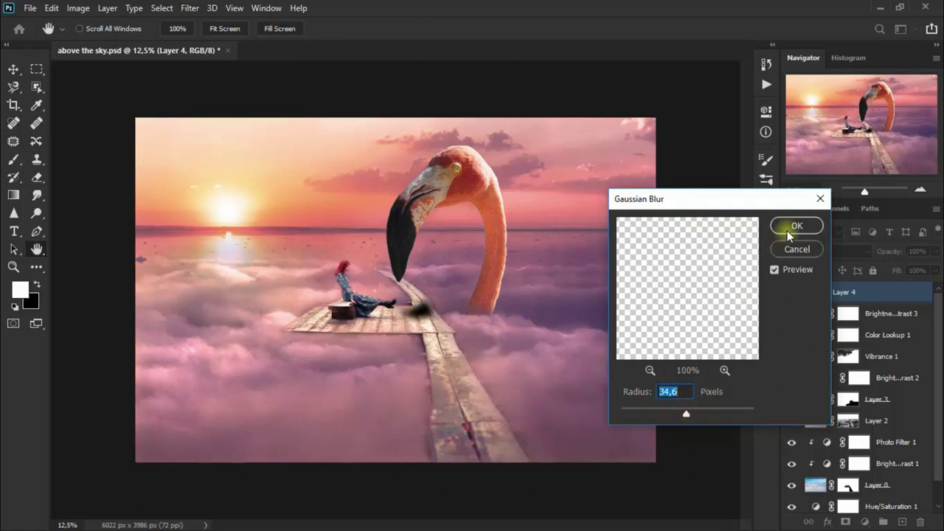
left_click(789, 233)
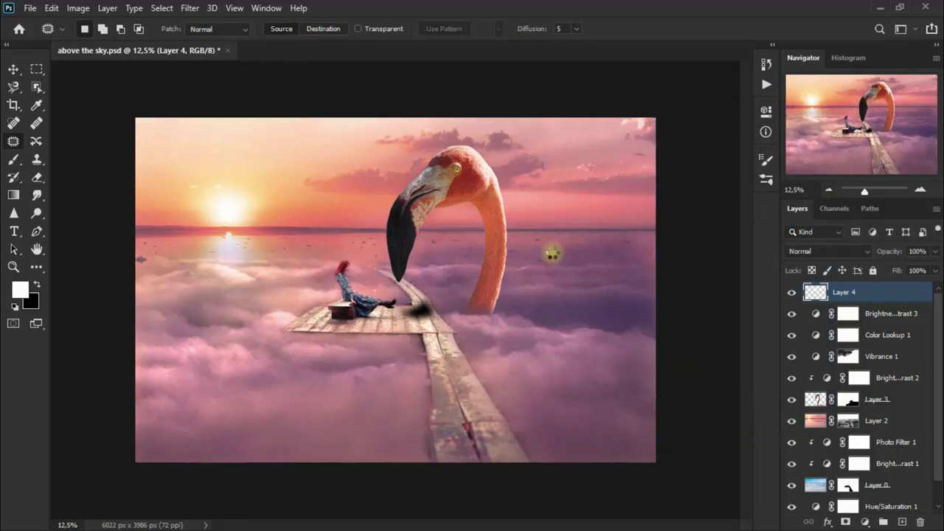
Stretch the shadow wider left and right, and lower Layer 4 to 40% opacity
key("ctrl+t")
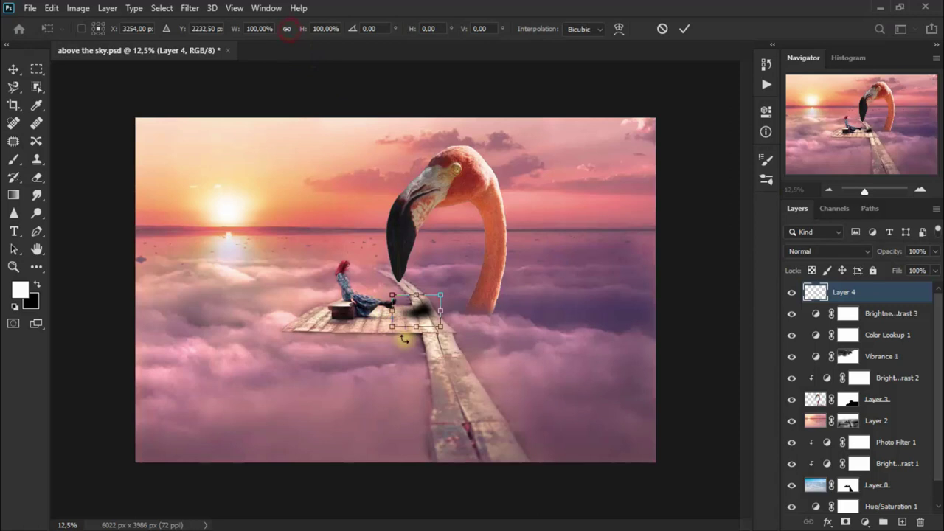
left_click_drag(393, 315, 377, 315)
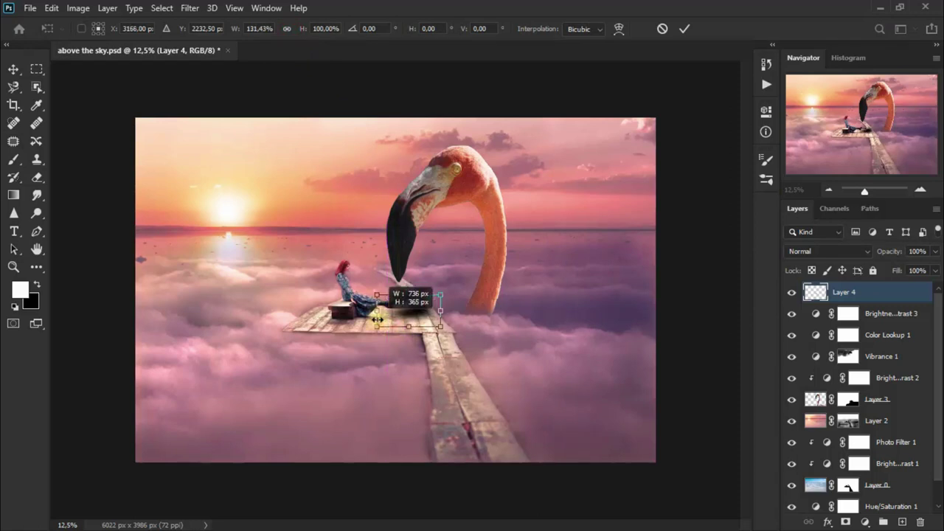
left_click_drag(442, 311, 453, 311)
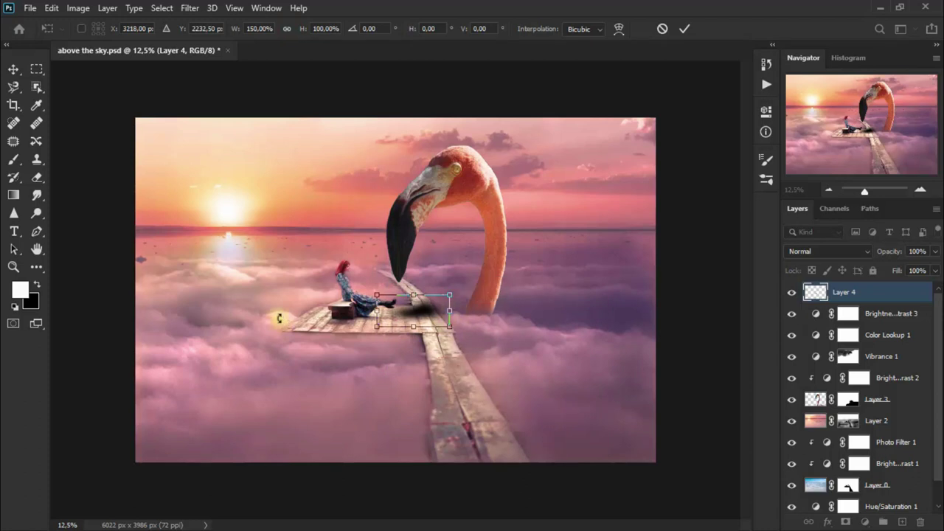
left_click(14, 70)
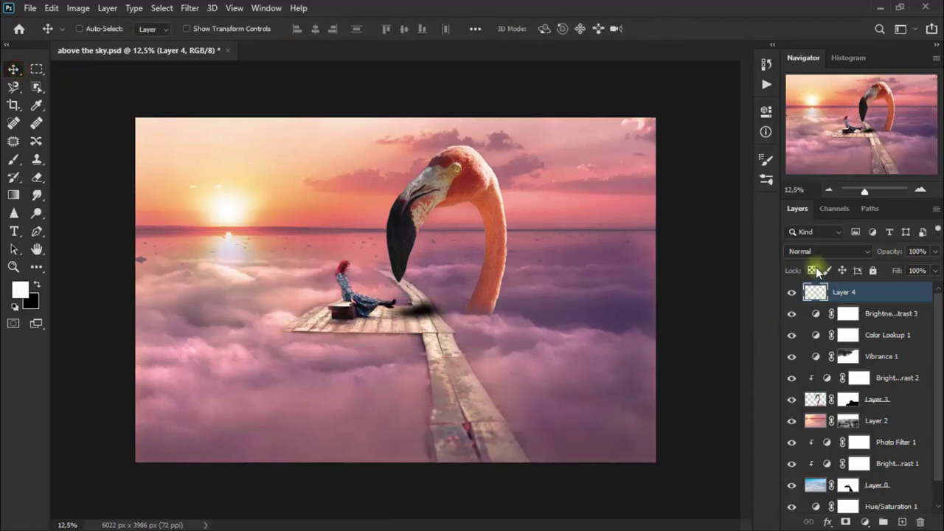
left_click(934, 251)
left_click_drag(931, 267, 897, 267)
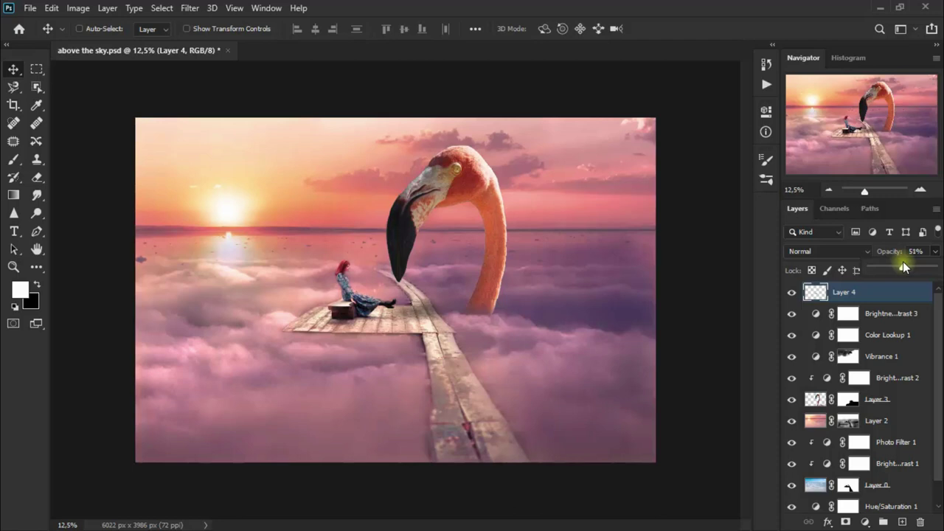
left_click_drag(903, 261, 896, 263)
left_click(716, 498)
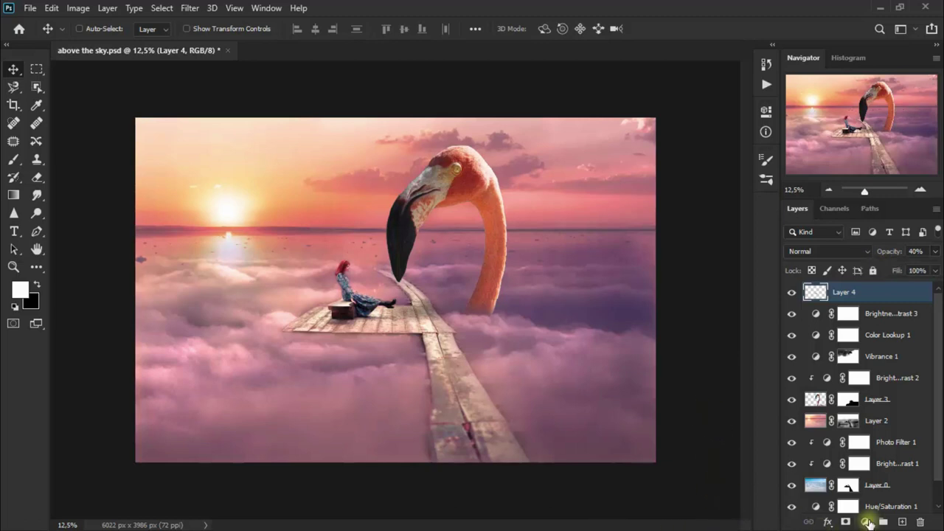
Add a Vibrance layer with vibrance -23 and saturation 44
left_click(868, 522)
left_click(895, 371)
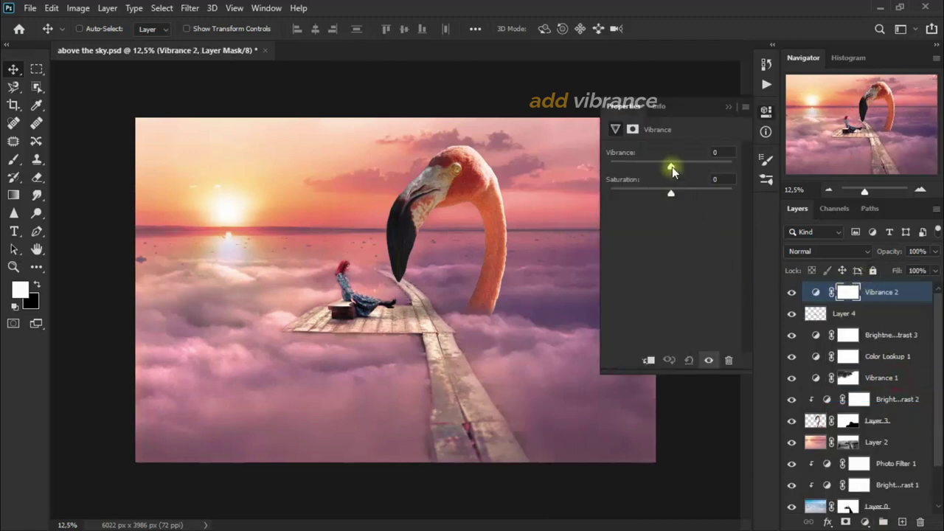
left_click_drag(671, 166, 639, 167)
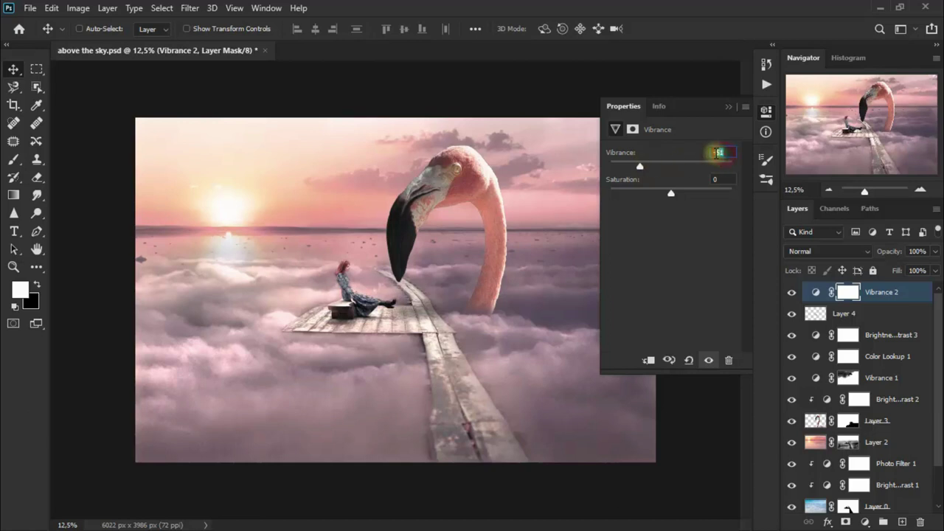
type("-23")
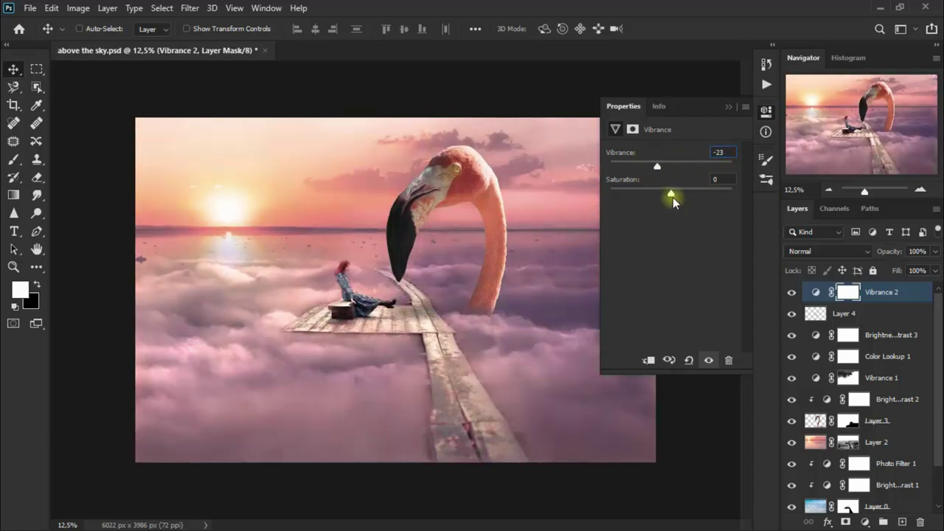
left_click_drag(670, 193, 687, 196)
left_click(720, 180)
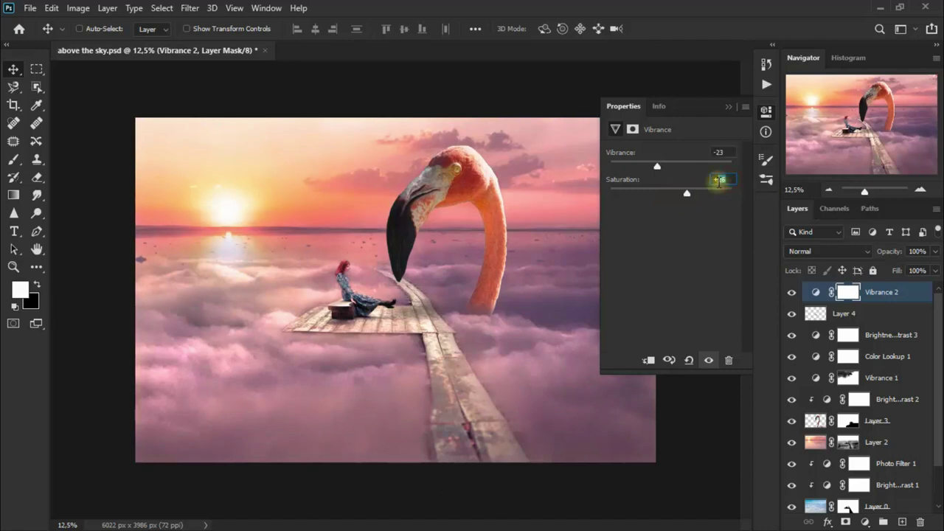
type("44")
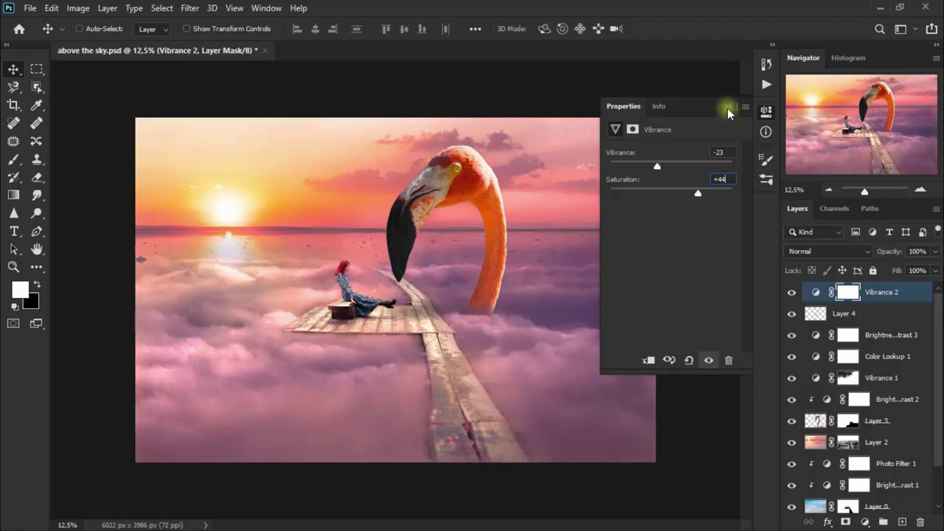
left_click(728, 109)
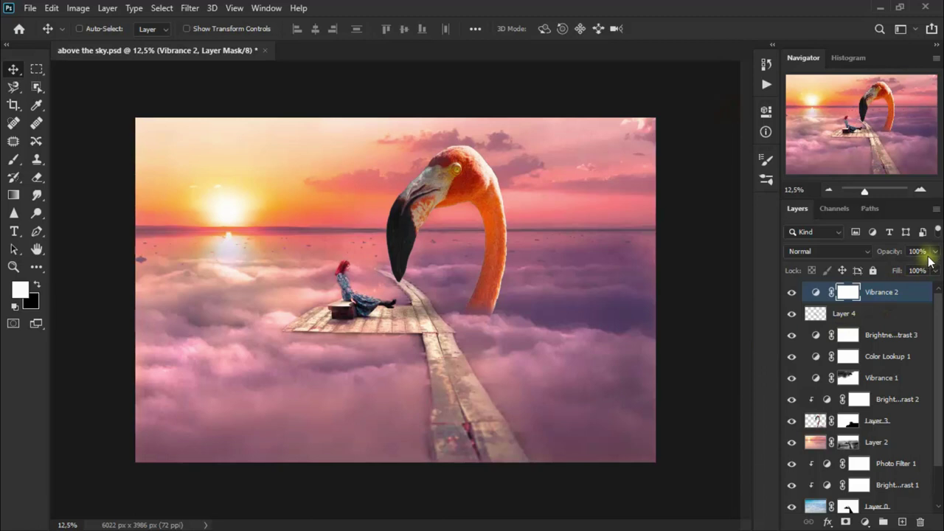
Set the Vibrance layer's opacity to 50% and compare it on and off
left_click_drag(931, 255, 874, 264)
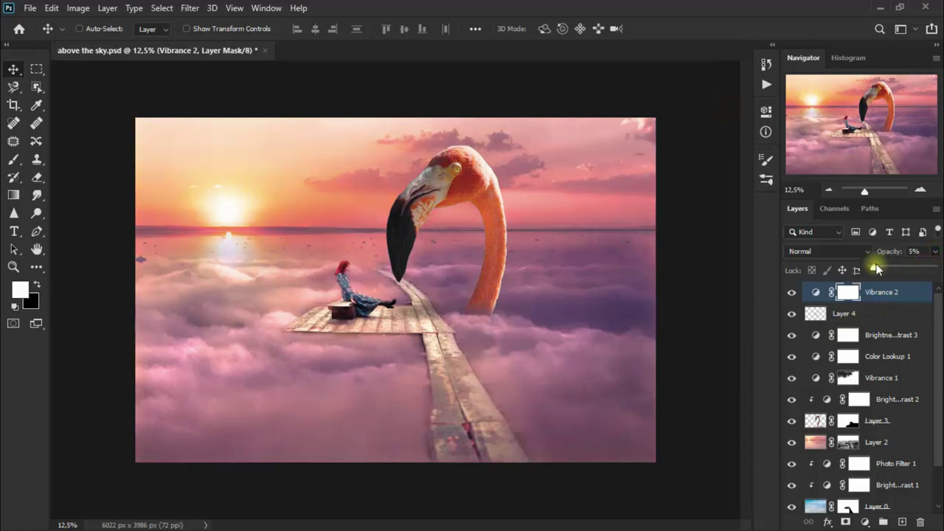
left_click_drag(906, 266, 907, 268)
left_click(915, 251)
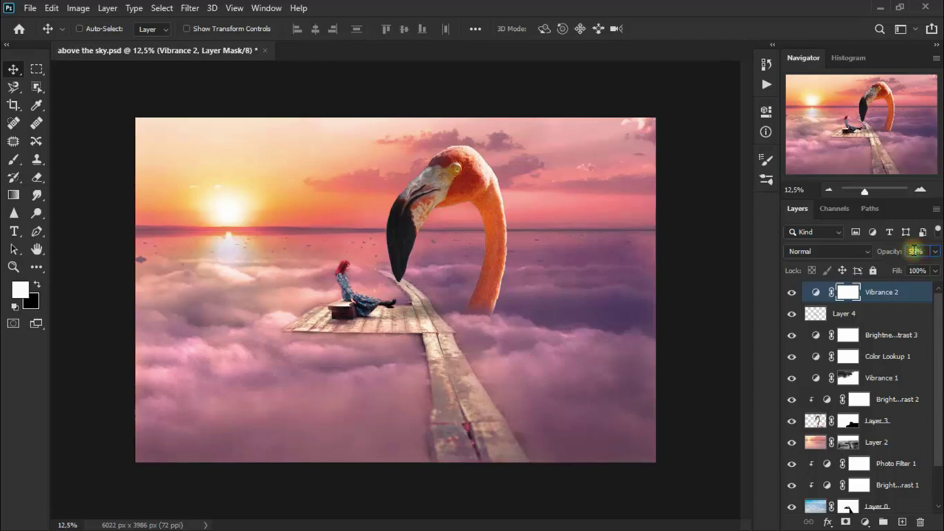
type("50")
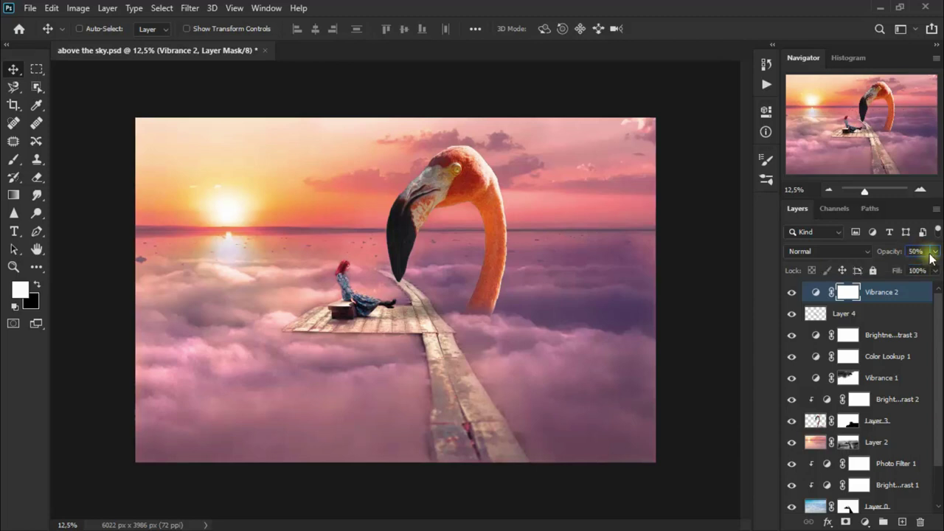
left_click(796, 293)
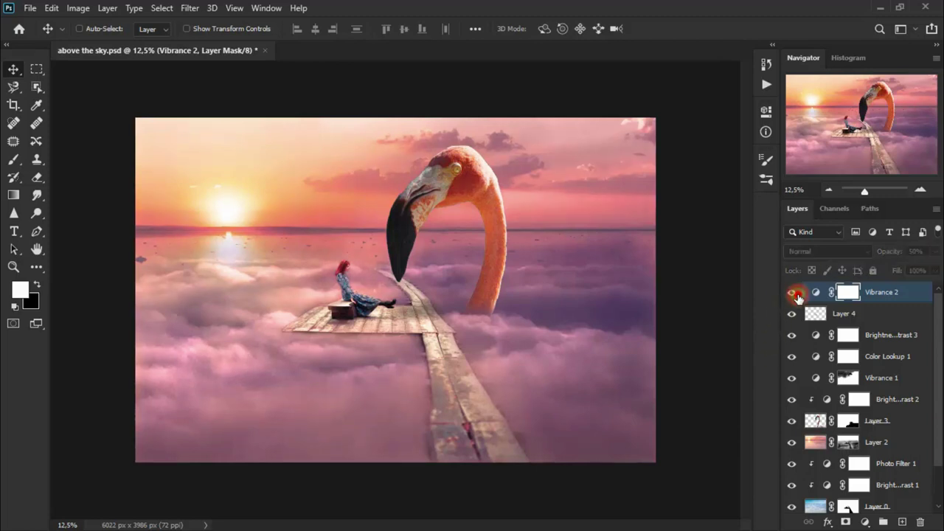
left_click(795, 293)
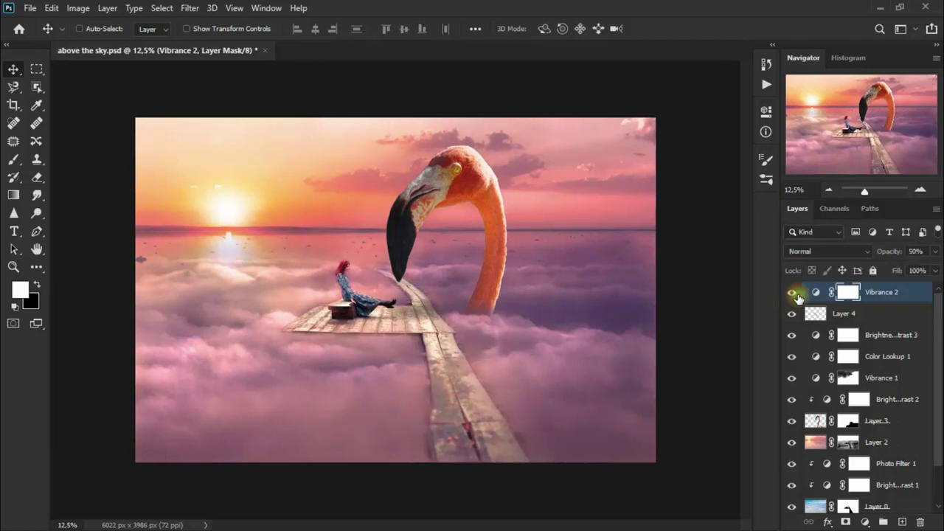
Retune the Vibrance layer to vibrance -42 and saturation +24, then compare
left_click(714, 498)
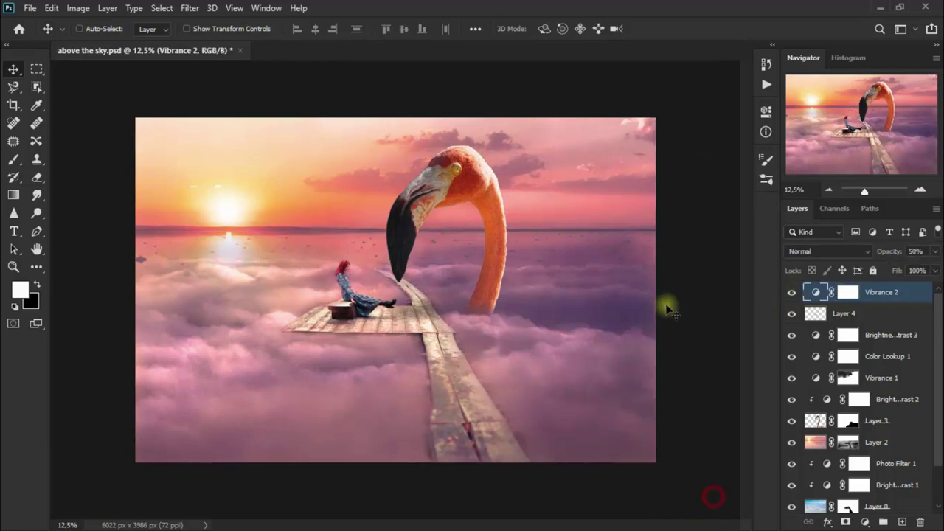
double_click(815, 292)
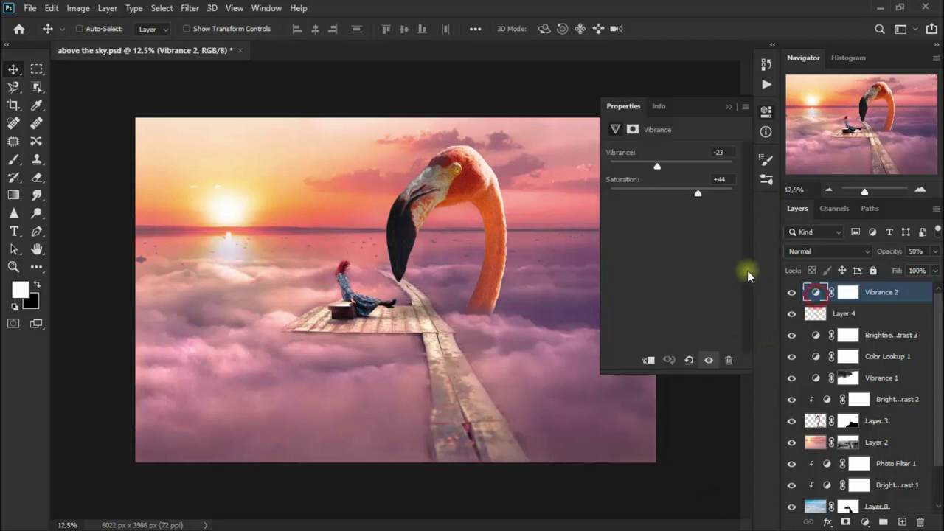
left_click_drag(657, 170, 645, 165)
mouse_move(697, 196)
left_mouse_down()
mouse_move(674, 191)
mouse_move(685, 194)
left_mouse_up()
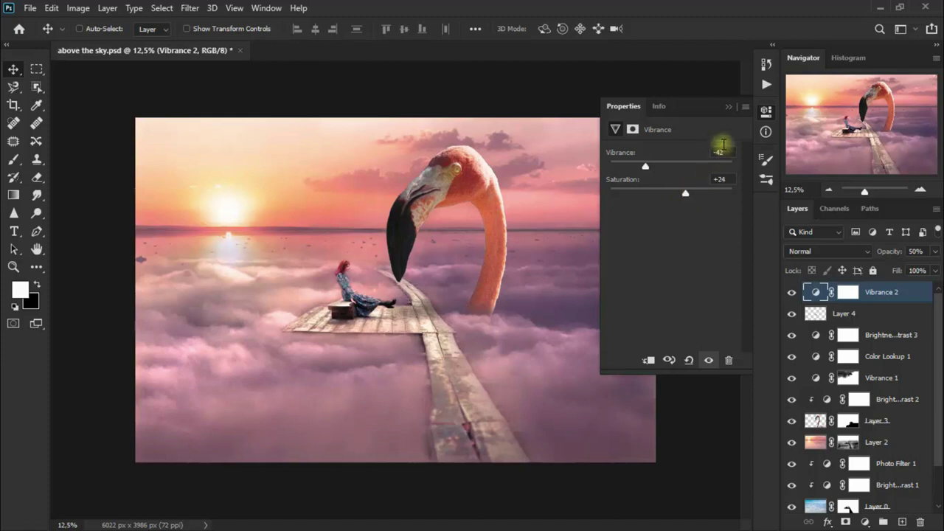
left_click(728, 109)
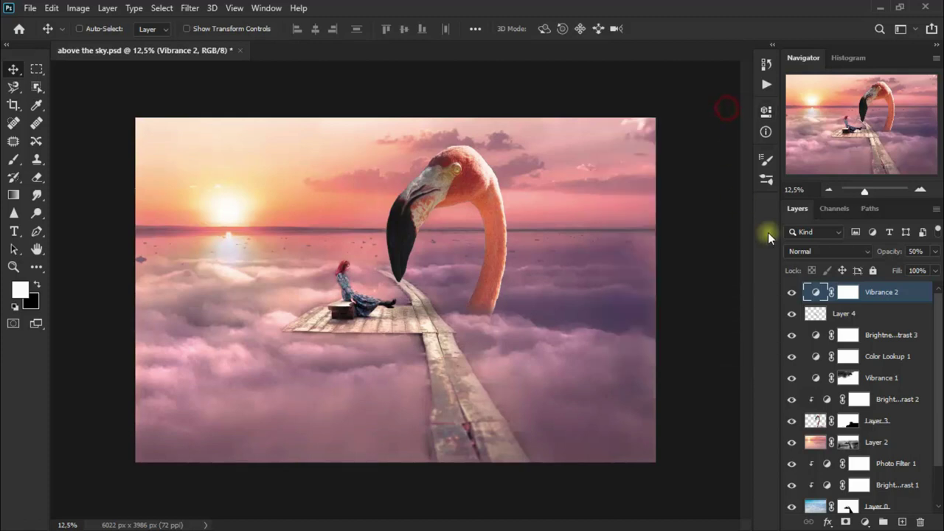
left_click(792, 293)
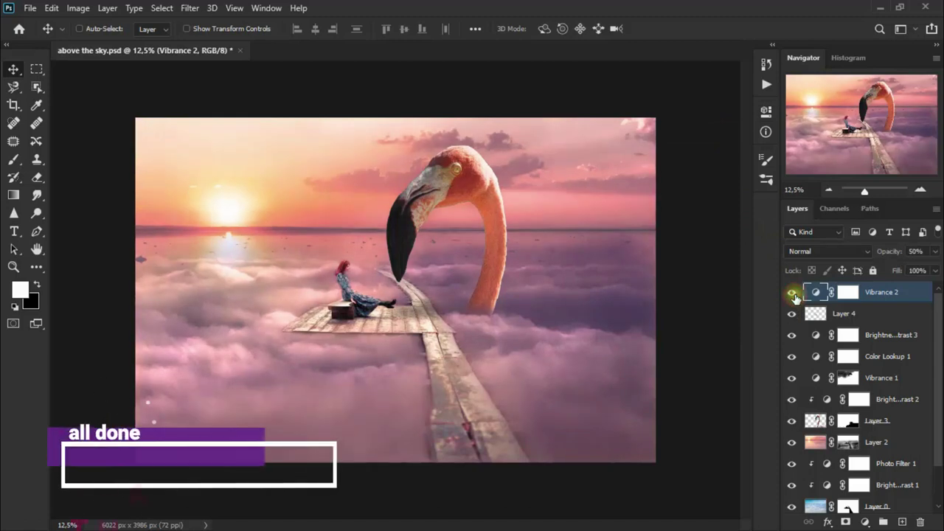
Fit the completed above the sky.psd composite to the window to view it whole
left_click(235, 9)
left_click(271, 143)
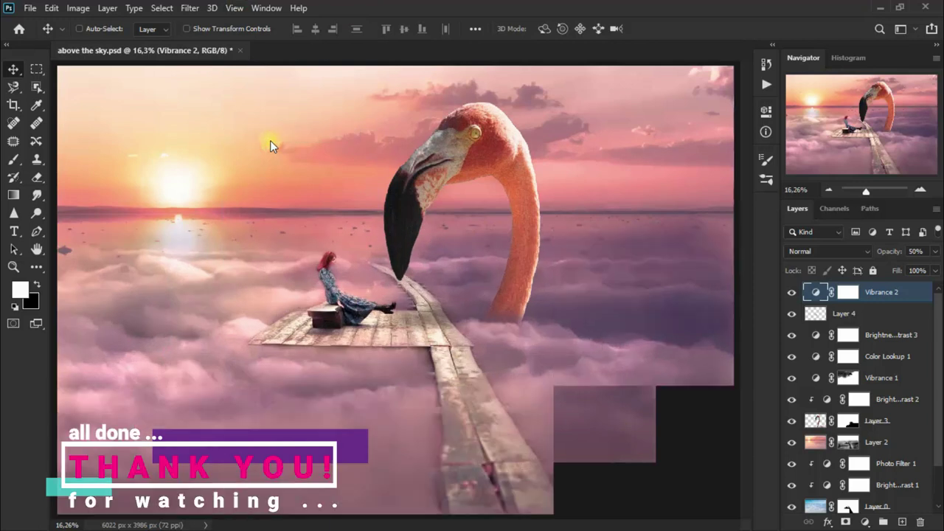